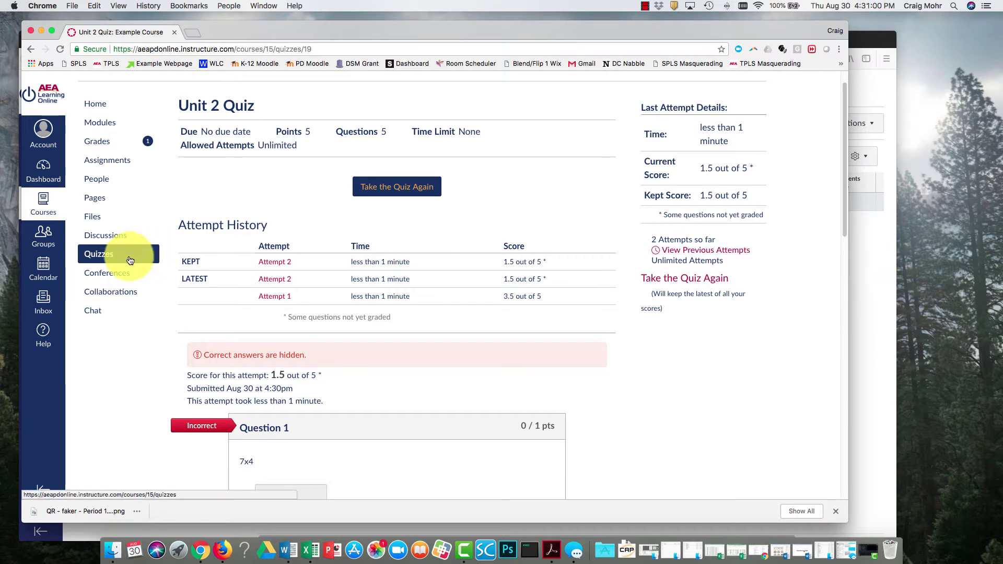
View the student's course grades and open the Unit 2 Quiz score for what-if testing, then check the assignment group totals
{"action": "scroll", "coordinate": [115, 147], "scroll_direction": "up", "scroll_amount": 1}
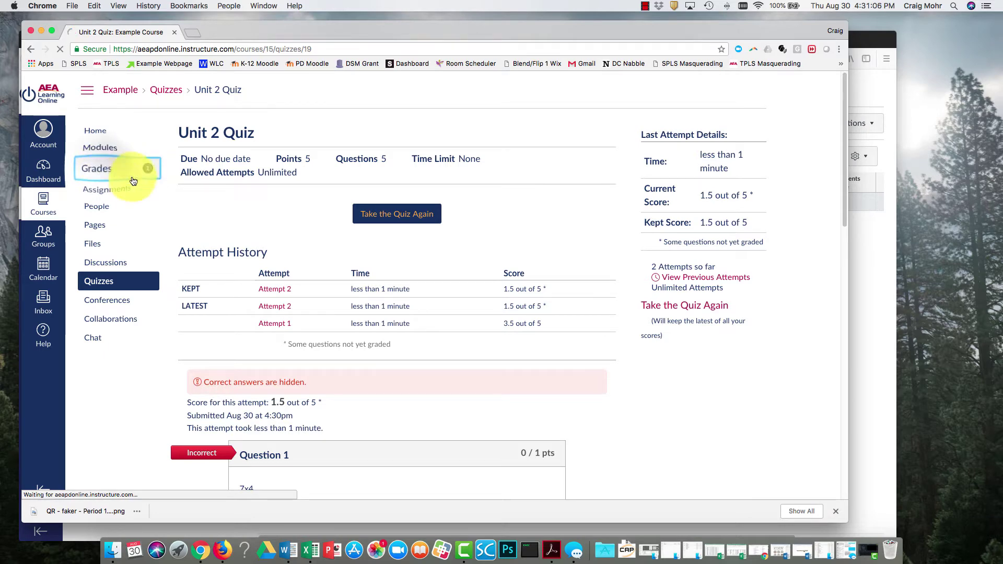
{"action": "left_click", "coordinate": [152, 174]}
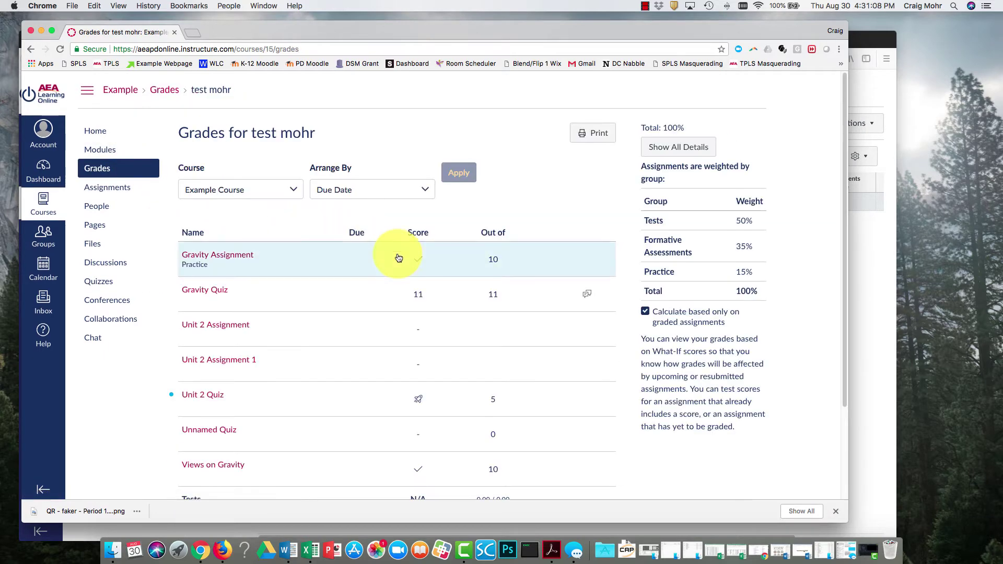
{"action": "scroll", "coordinate": [473, 383], "scroll_direction": "down", "scroll_amount": 2}
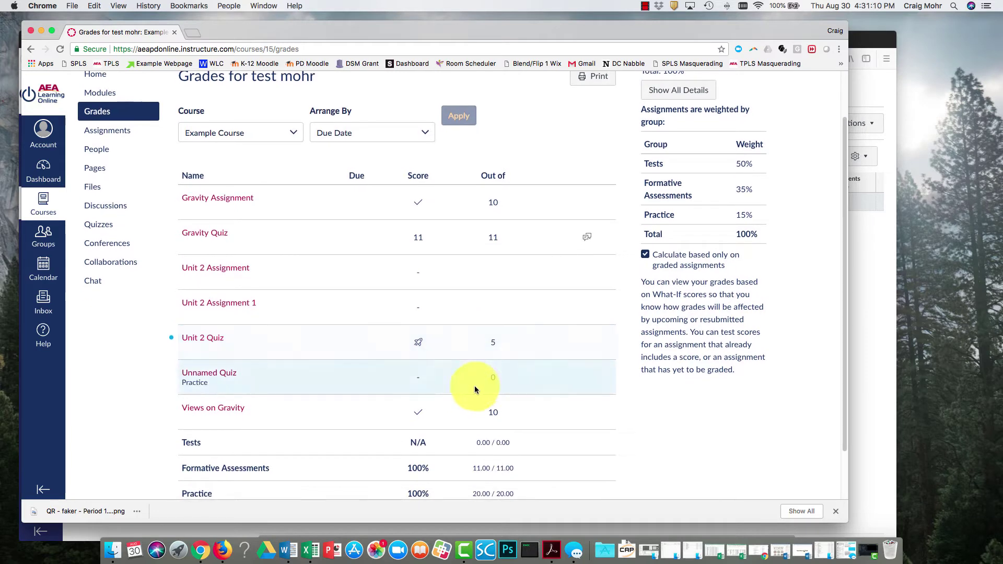
{"action": "mouse_move", "coordinate": [422, 343]}
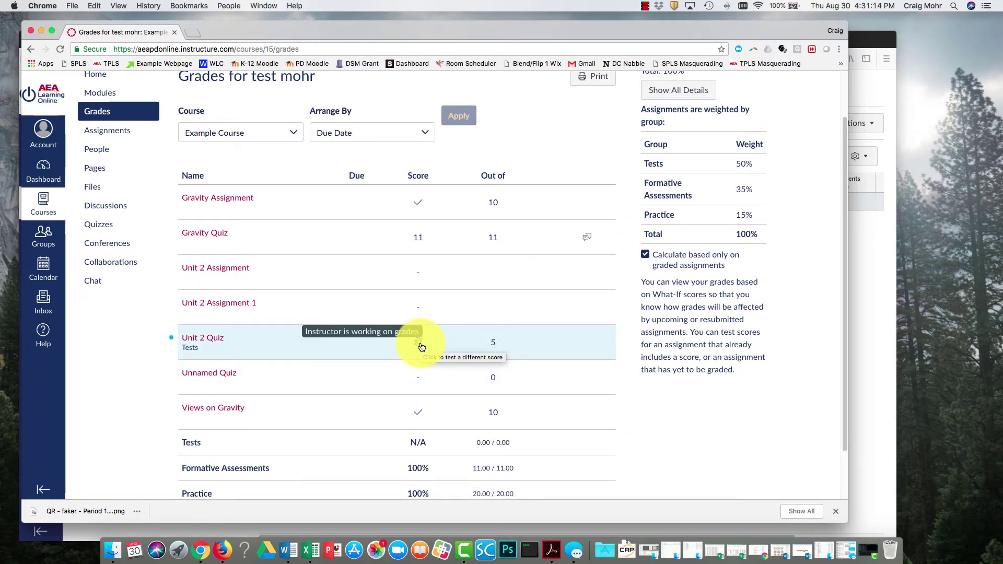
{"action": "left_click", "coordinate": [422, 347]}
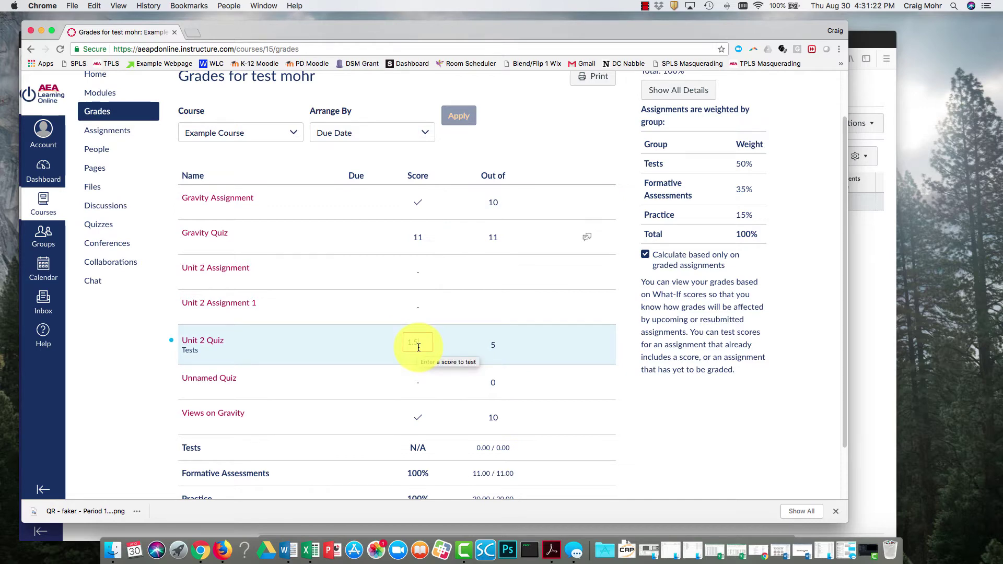
{"action": "scroll", "coordinate": [648, 370], "scroll_direction": "down", "scroll_amount": 3}
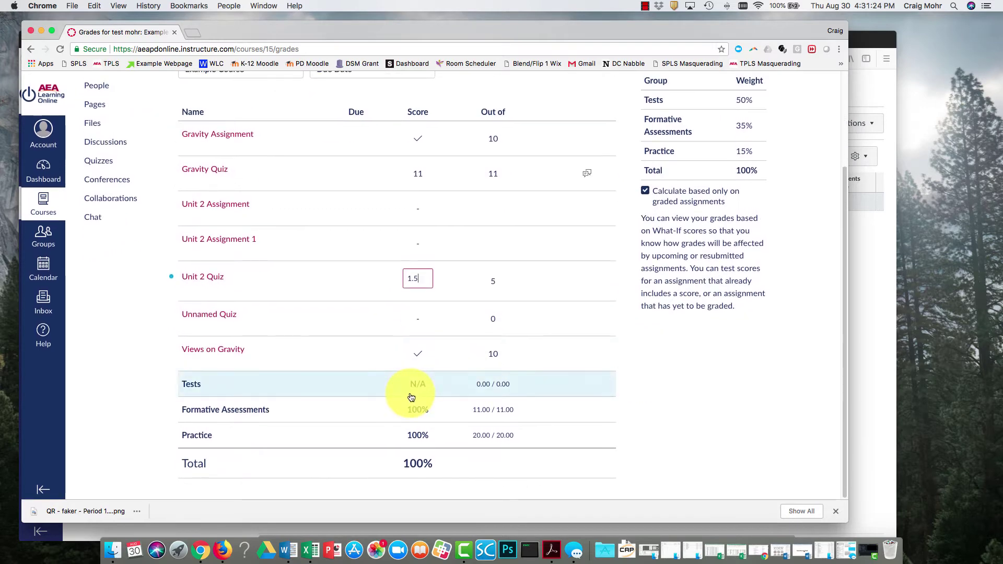
{"action": "scroll", "coordinate": [365, 309], "scroll_direction": "up", "scroll_amount": 3}
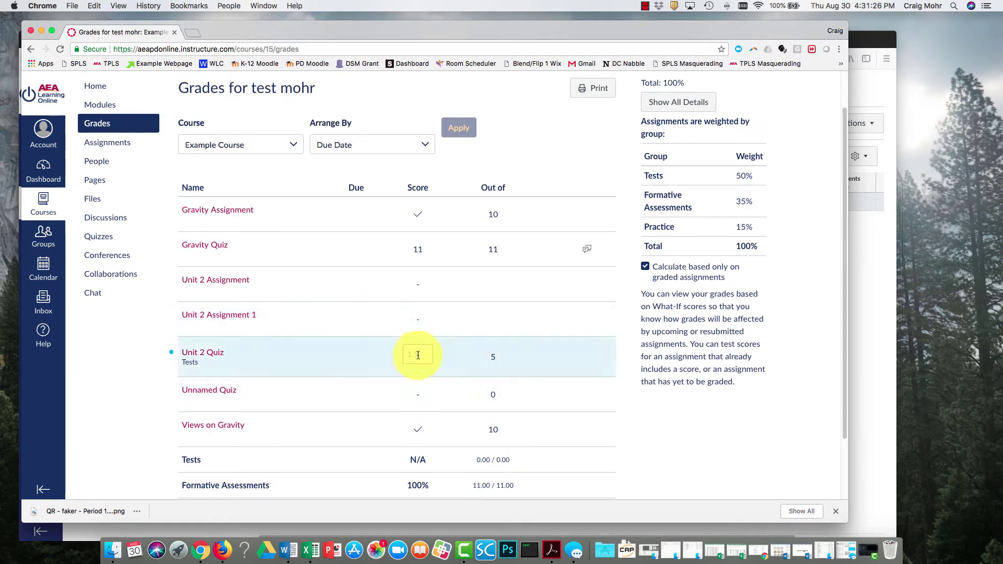
Switch to the teacher's Firefox window and open the Unit 2 Quiz from the Example Course modules in SpeedGrader
{"action": "left_click", "coordinate": [868, 384]}
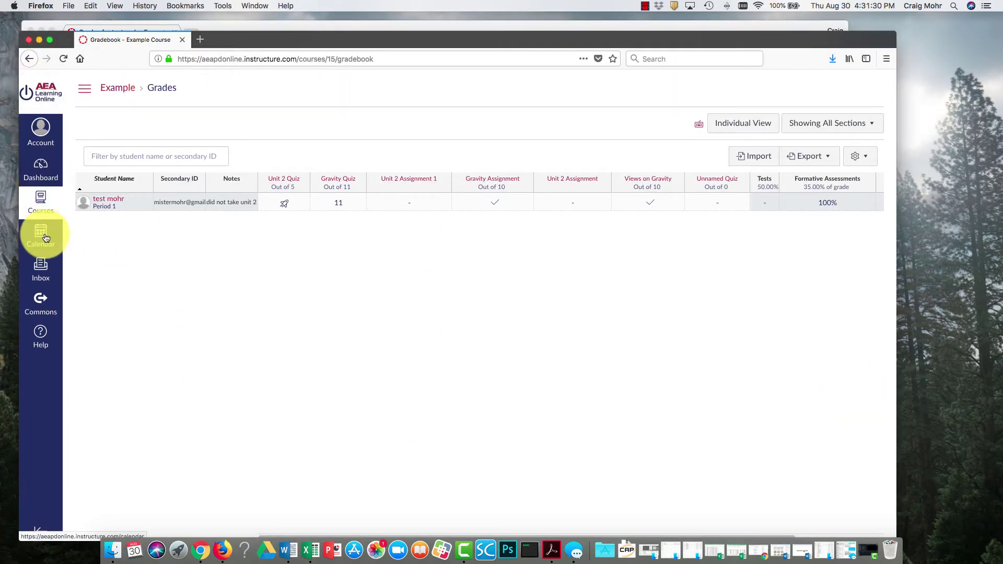
{"action": "left_click", "coordinate": [41, 200]}
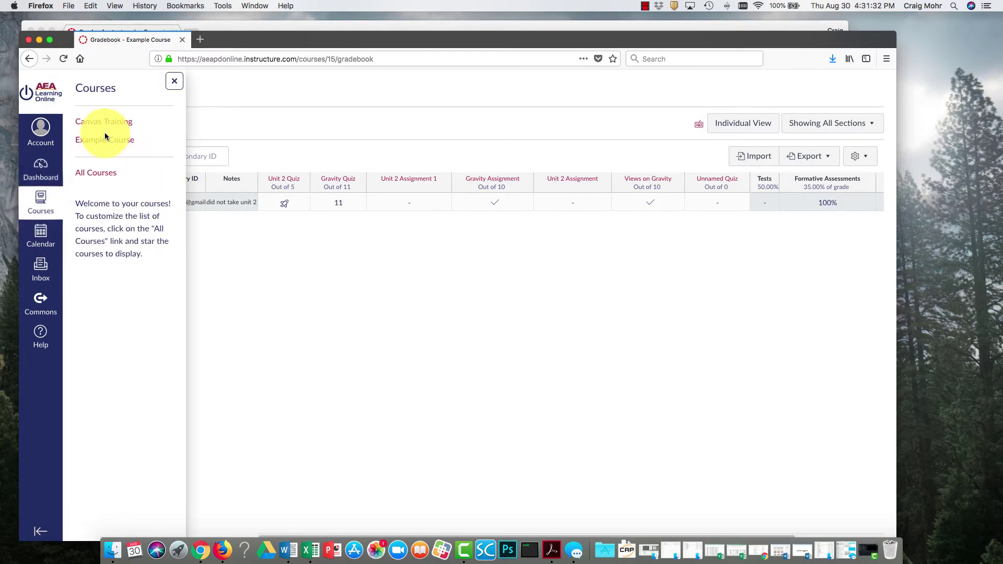
{"action": "left_click", "coordinate": [109, 142]}
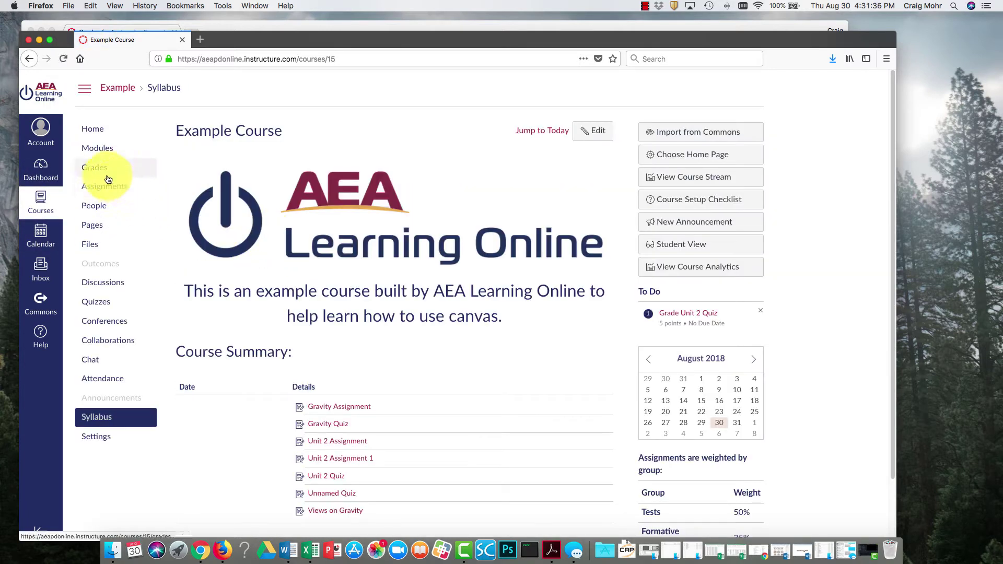
{"action": "left_click", "coordinate": [105, 149]}
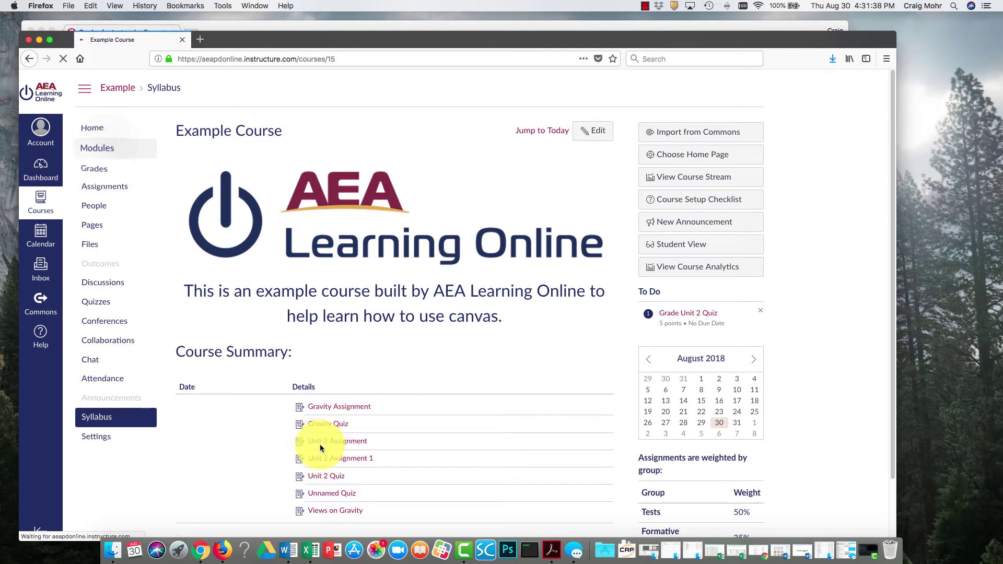
{"action": "scroll", "coordinate": [366, 339], "scroll_direction": "down", "scroll_amount": 3}
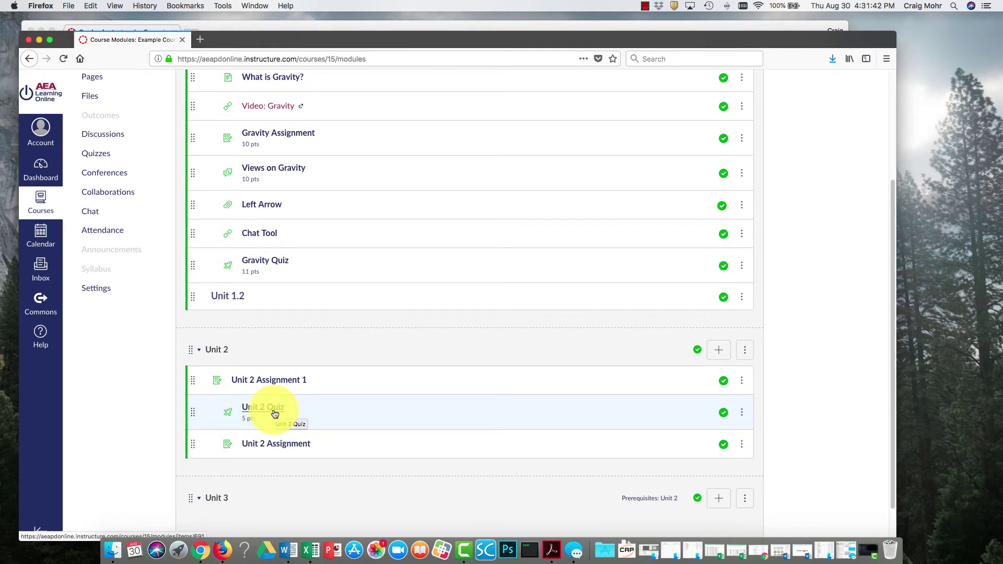
{"action": "left_click", "coordinate": [274, 414]}
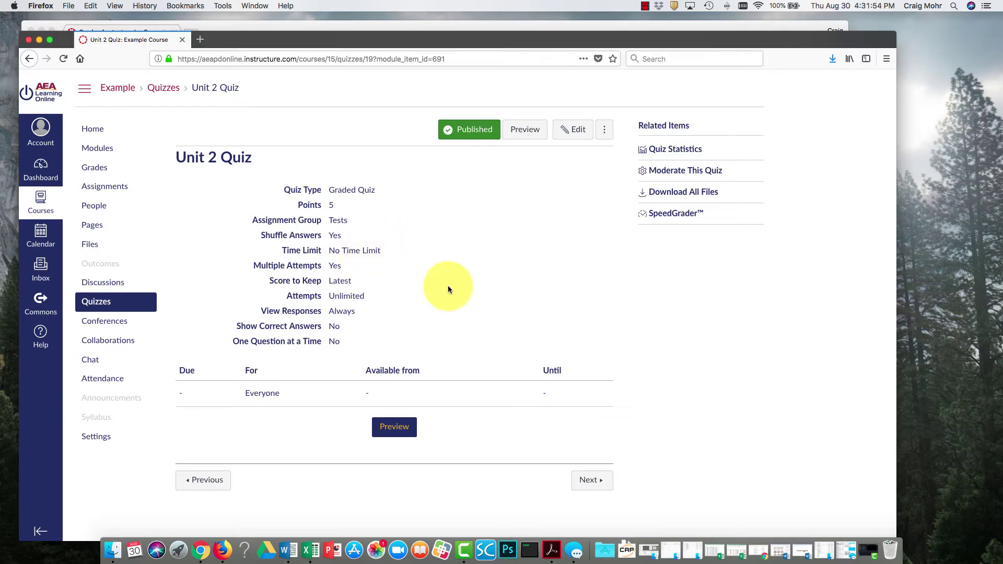
{"action": "left_click", "coordinate": [675, 214]}
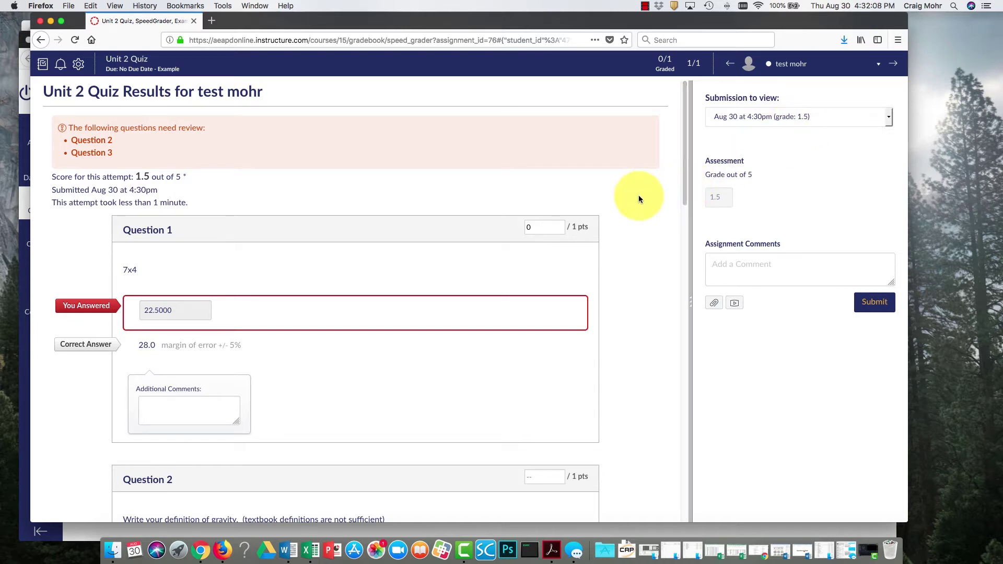
Award .5 points for Question 2, the written definition of gravity
{"action": "scroll", "coordinate": [313, 236], "scroll_direction": "down", "scroll_amount": 10}
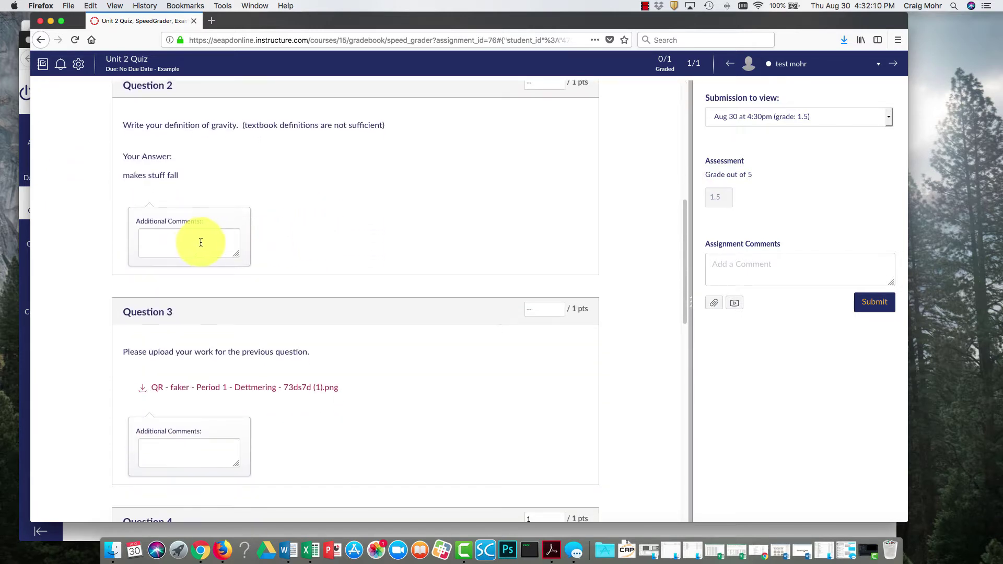
{"action": "left_click", "coordinate": [201, 242]}
{"action": "scroll", "coordinate": [247, 198], "scroll_direction": "up", "scroll_amount": 2}
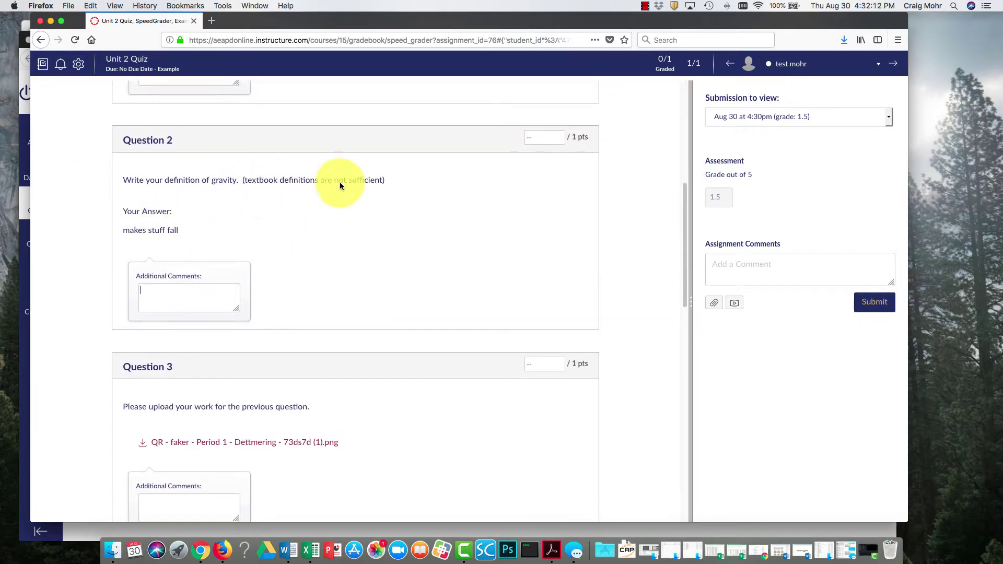
{"action": "left_click", "coordinate": [551, 138]}
{"action": "type", "text": ".5"}
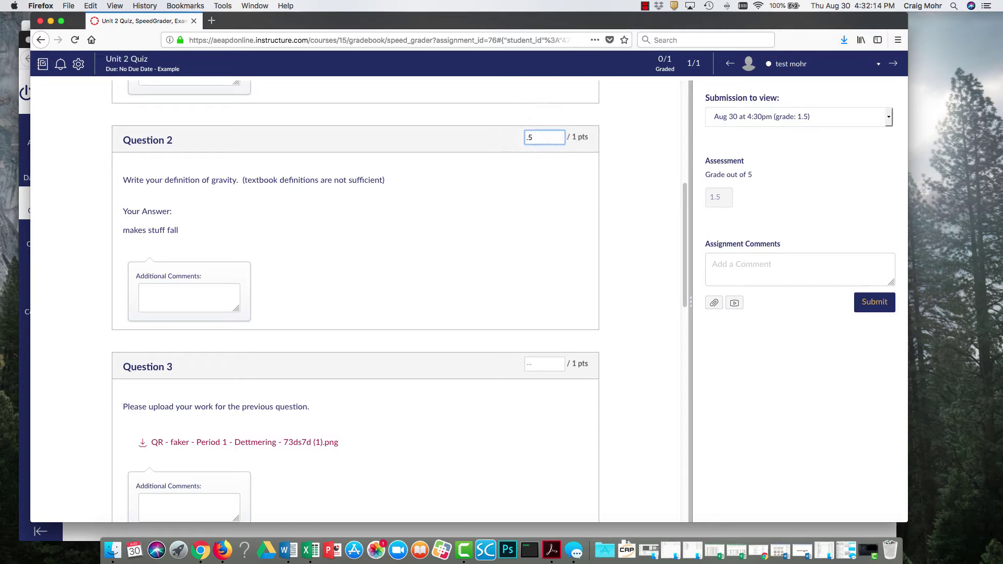
Award 1 point for the file upload in Question 3 and update the quiz scores
{"action": "scroll", "coordinate": [292, 418], "scroll_direction": "down", "scroll_amount": 2}
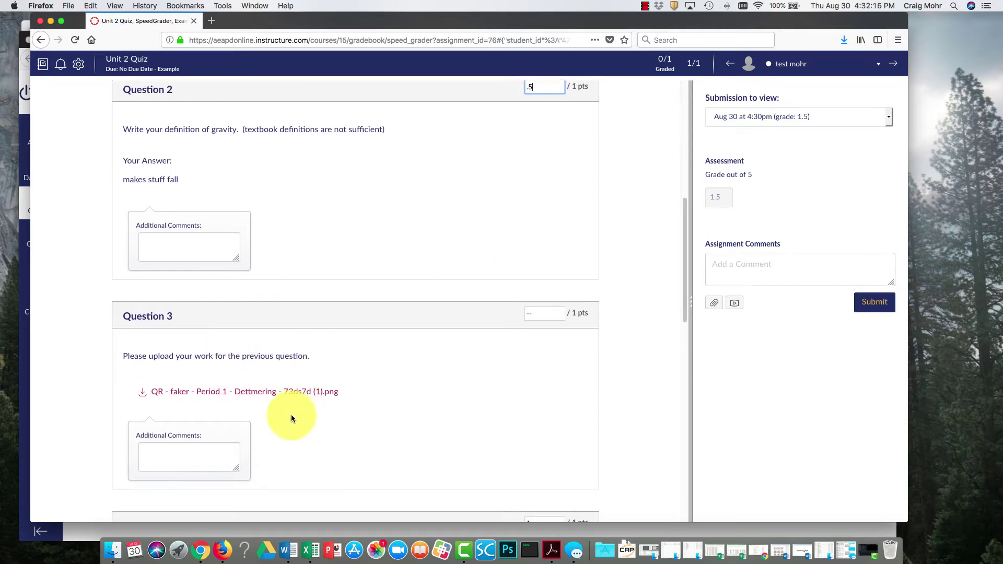
{"action": "left_click", "coordinate": [538, 313]}
{"action": "type", "text": "1"}
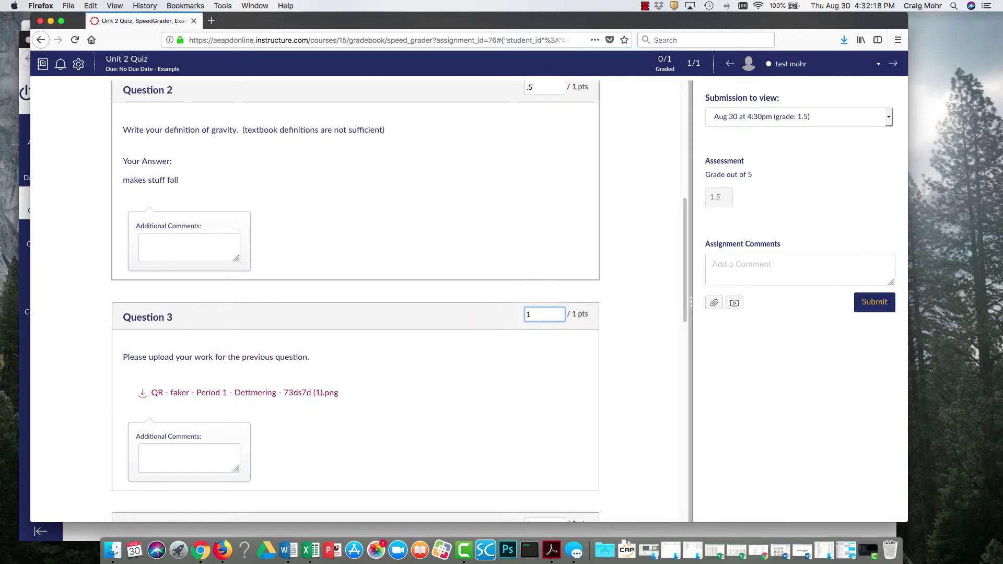
{"action": "scroll", "coordinate": [543, 326], "scroll_direction": "down", "scroll_amount": 10}
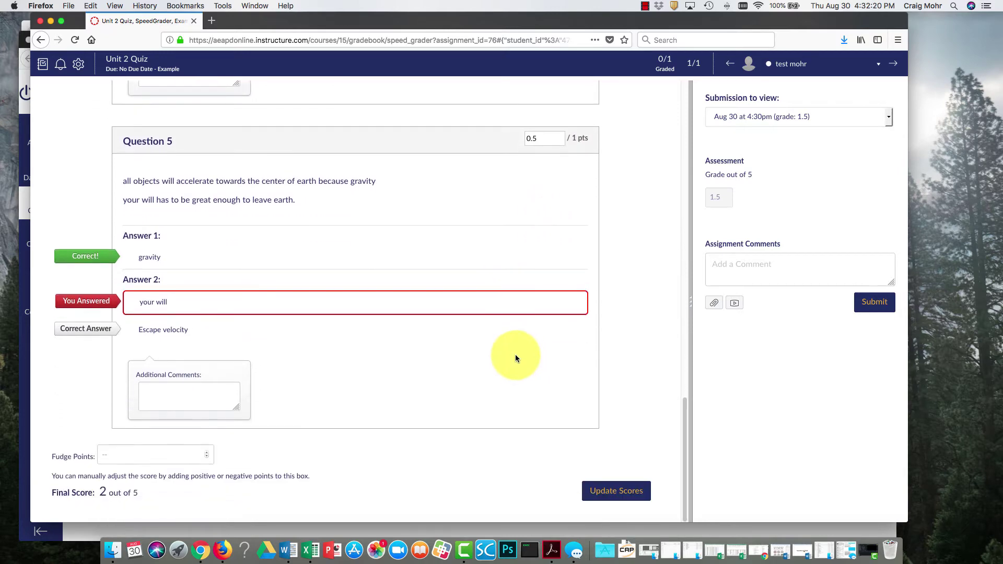
{"action": "left_click", "coordinate": [604, 490]}
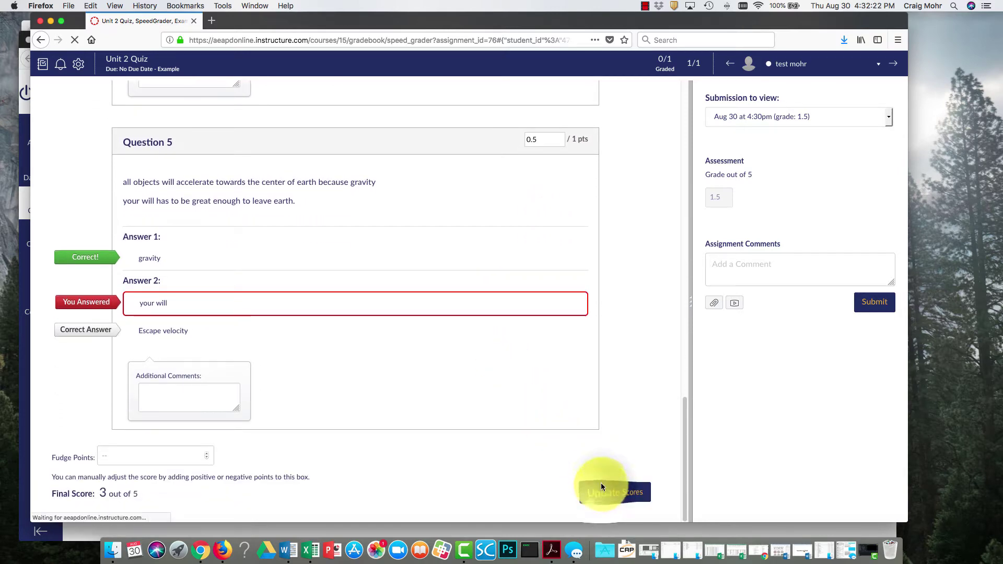
{"action": "scroll", "coordinate": [622, 366], "scroll_direction": "down", "scroll_amount": 5}
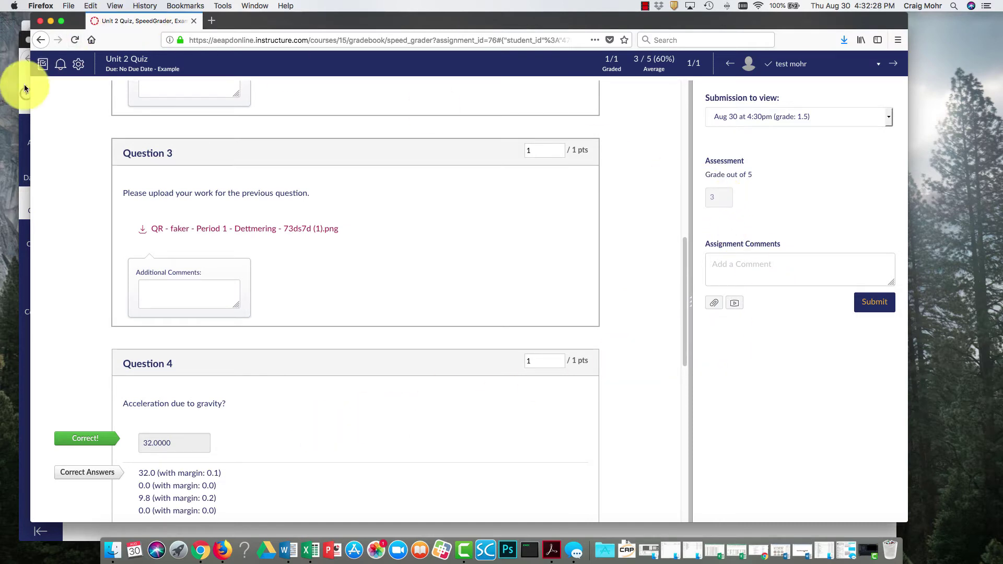
Switch to the student's Chrome window, reload the grades page, and check the Unit 2 Quiz score and course totals
{"action": "left_click", "coordinate": [41, 25]}
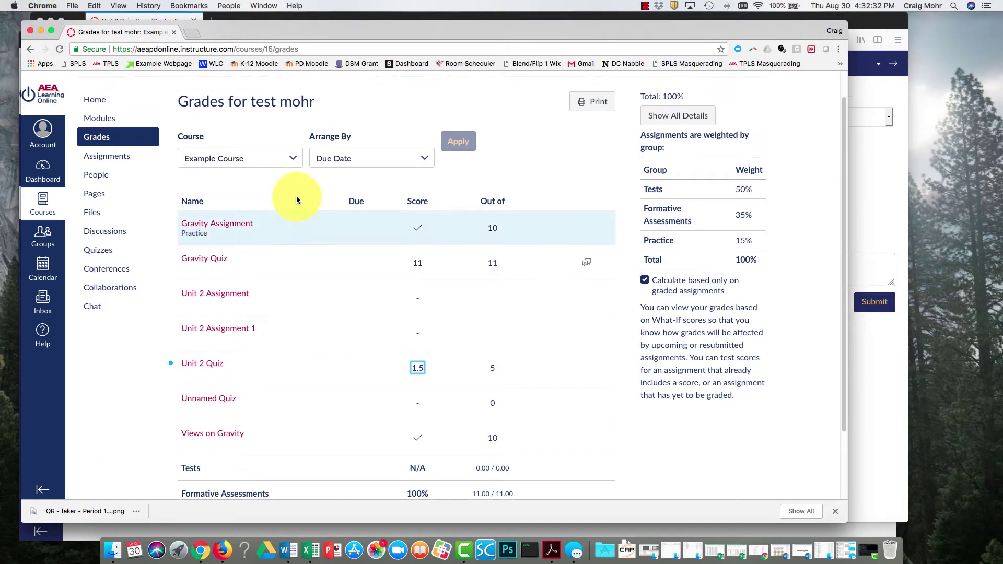
{"action": "scroll", "coordinate": [287, 196], "scroll_direction": "up", "scroll_amount": 1}
{"action": "left_click", "coordinate": [60, 48]}
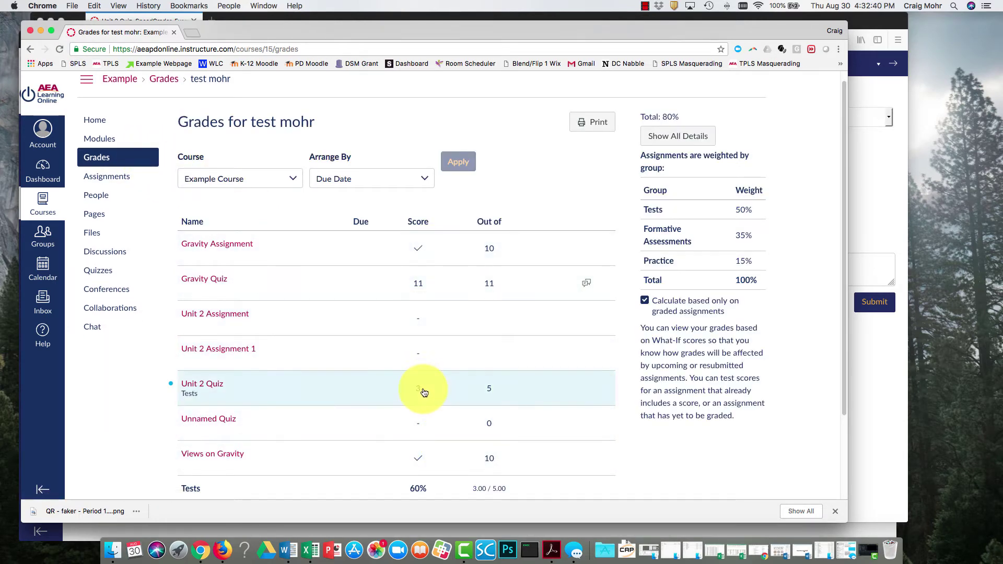
{"action": "scroll", "coordinate": [419, 389], "scroll_direction": "down", "scroll_amount": 1}
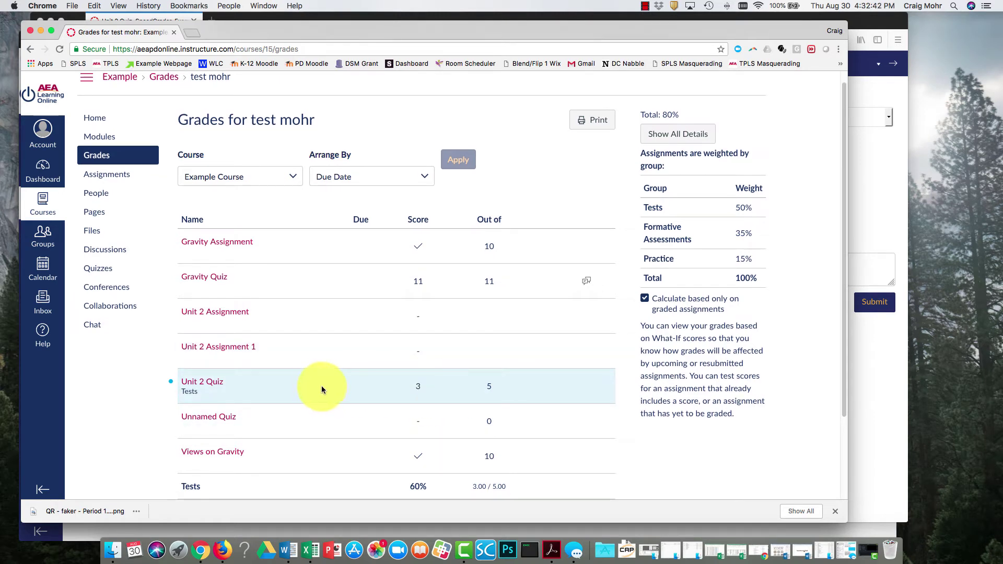
{"action": "triple_click", "coordinate": [174, 385]}
{"action": "left_click", "coordinate": [173, 386]}
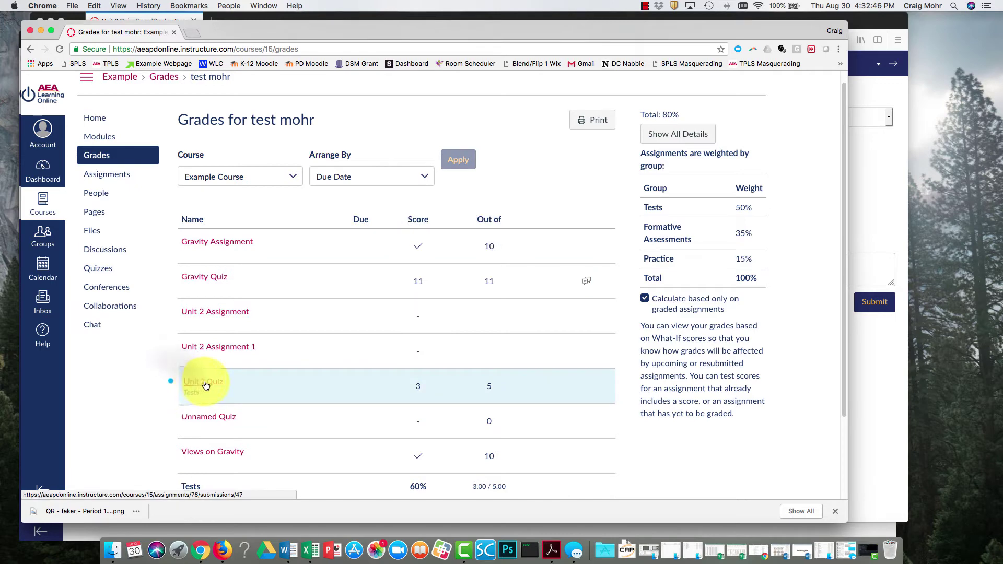
{"action": "scroll", "coordinate": [444, 377], "scroll_direction": "down", "scroll_amount": 3}
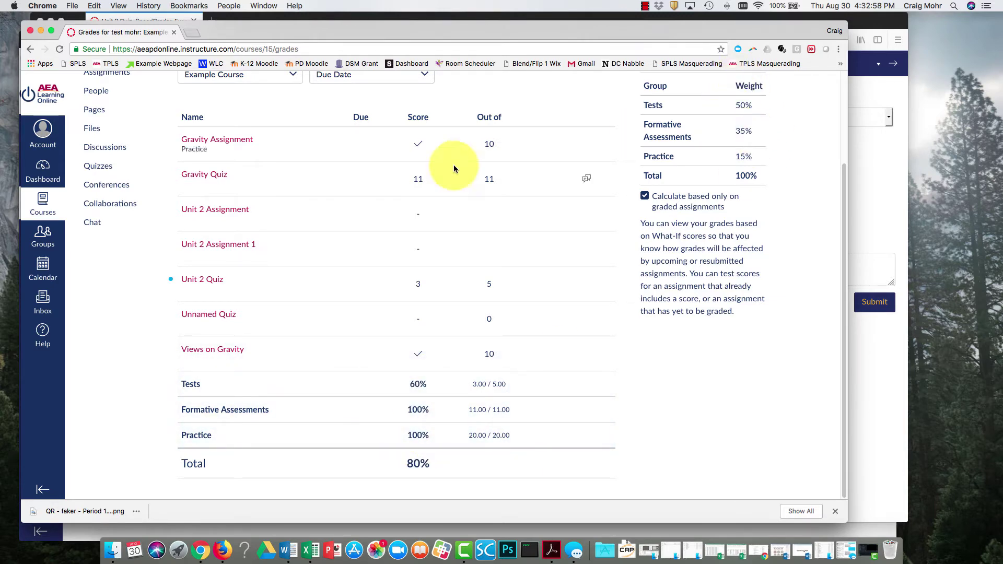
{"action": "scroll", "coordinate": [252, 241], "scroll_direction": "up", "scroll_amount": 1}
{"action": "scroll", "coordinate": [252, 240], "scroll_direction": "up", "scroll_amount": 3}
Switch back to the teacher's Firefox window and return from SpeedGrader to the Example Course gradebook
{"action": "left_click", "coordinate": [244, 19]}
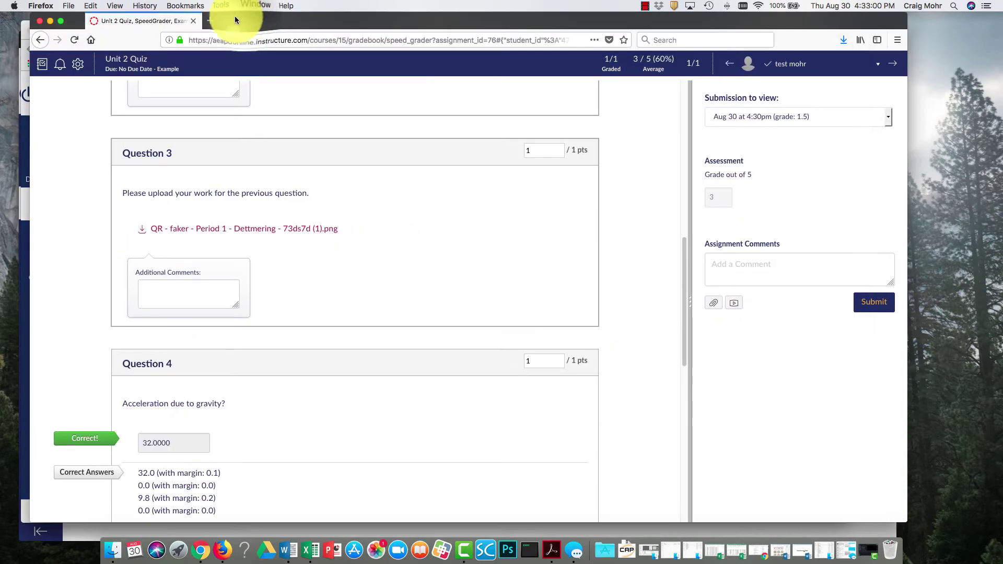
{"action": "left_click", "coordinate": [46, 41]}
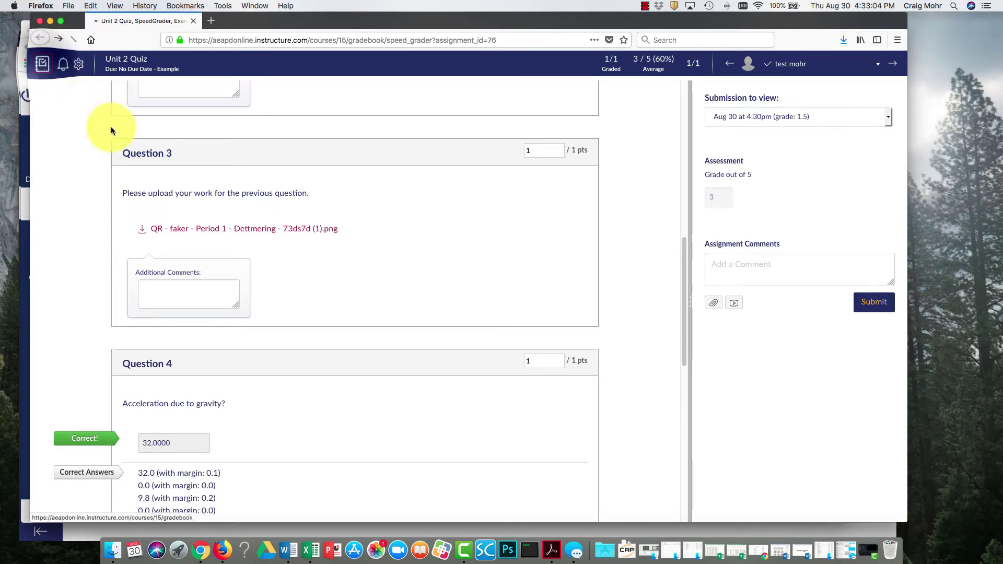
{"action": "left_click", "coordinate": [42, 64]}
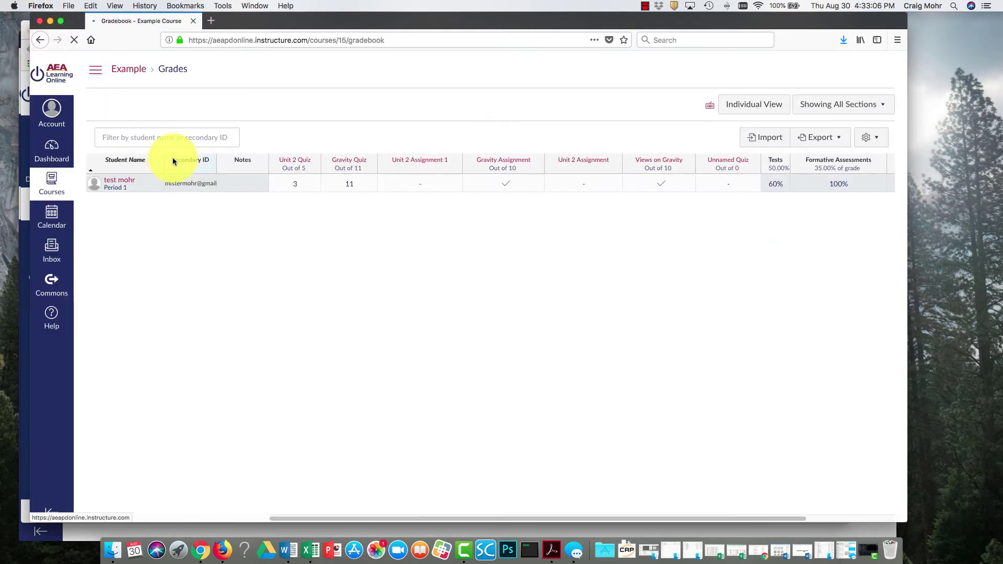
{"action": "left_click", "coordinate": [49, 179]}
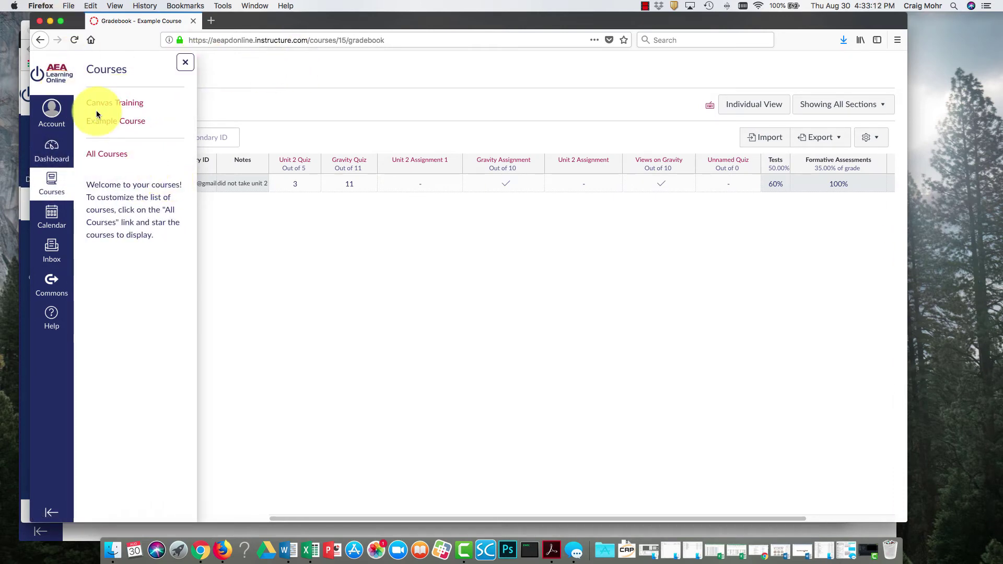
{"action": "left_click", "coordinate": [104, 123]}
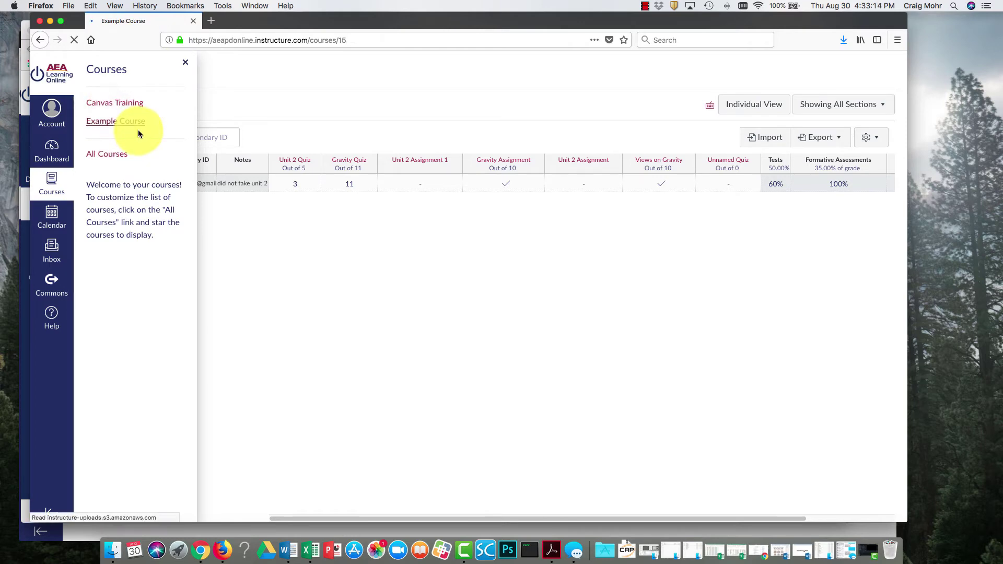
{"action": "left_click", "coordinate": [125, 150]}
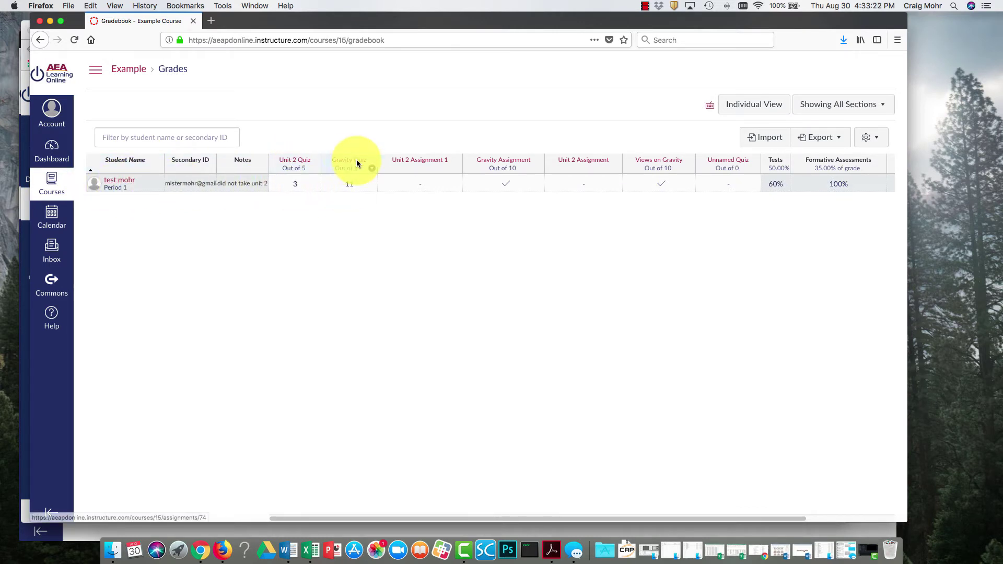
Change the student's Gravity Quiz grade to 5 out of 11 in the submission details and update it
{"action": "left_click", "coordinate": [376, 181]}
{"action": "left_click_drag", "start_coordinate": [378, 228], "coordinate": [298, 231]}
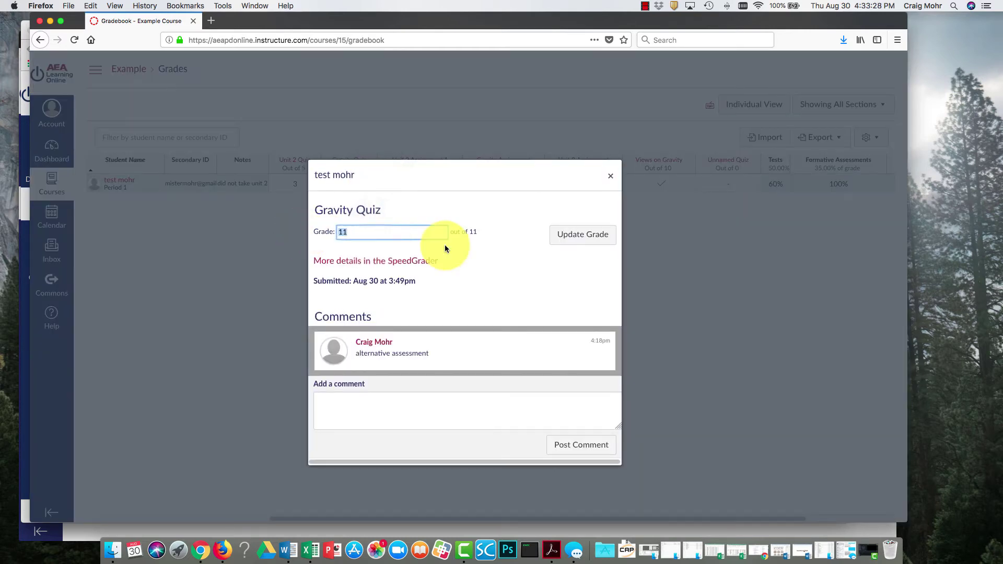
{"action": "type", "text": "5"}
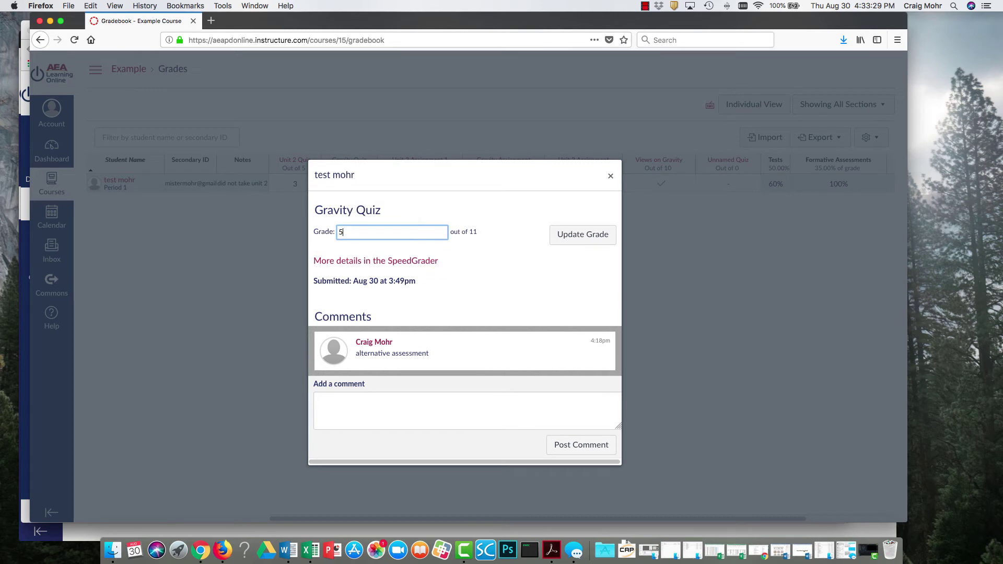
{"action": "left_click", "coordinate": [437, 356]}
{"action": "left_click", "coordinate": [417, 232]}
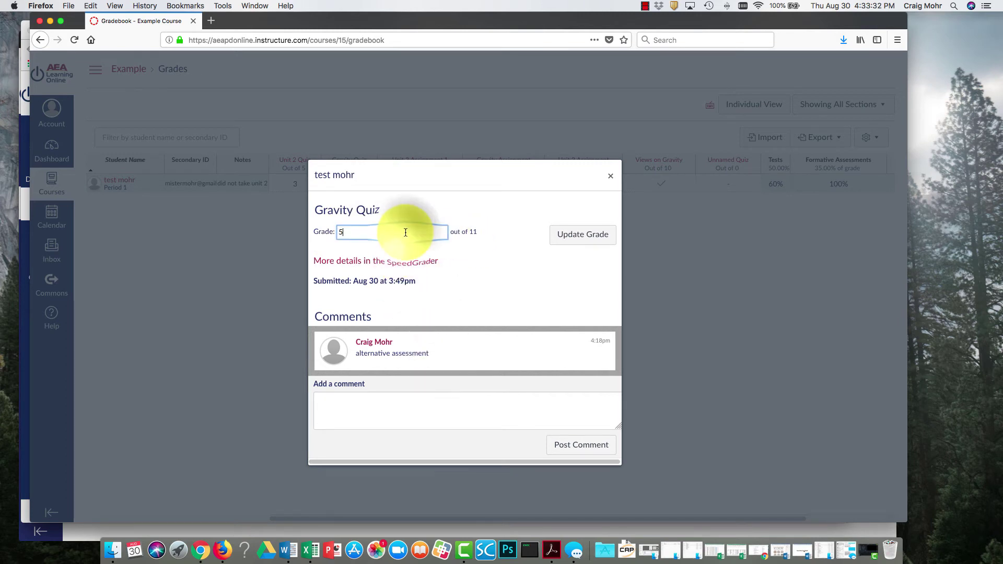
{"action": "left_click", "coordinate": [585, 242]}
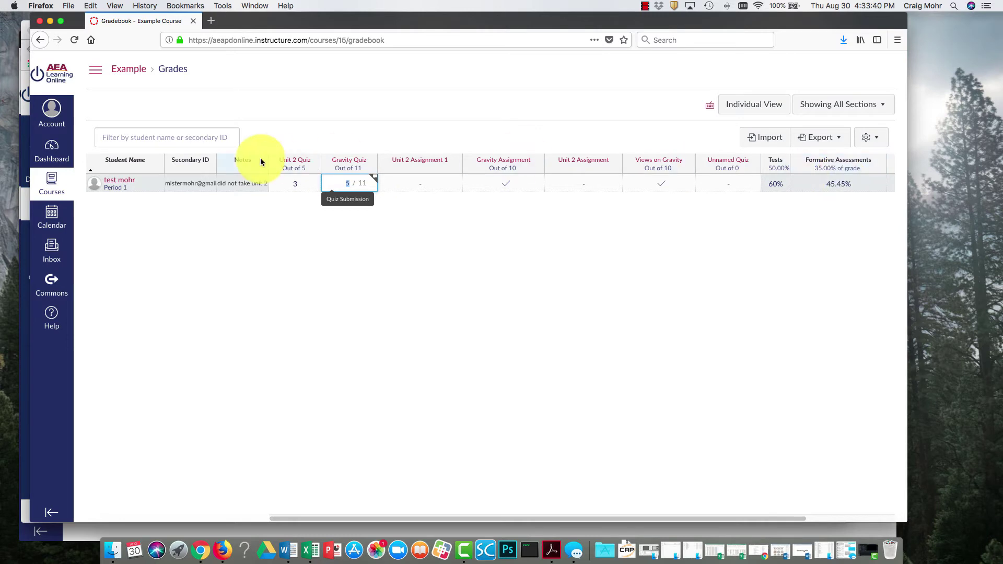
Check the gradebook's display options, then add a second line reading "notes" to the student's note and save it
{"action": "left_click", "coordinate": [878, 138]}
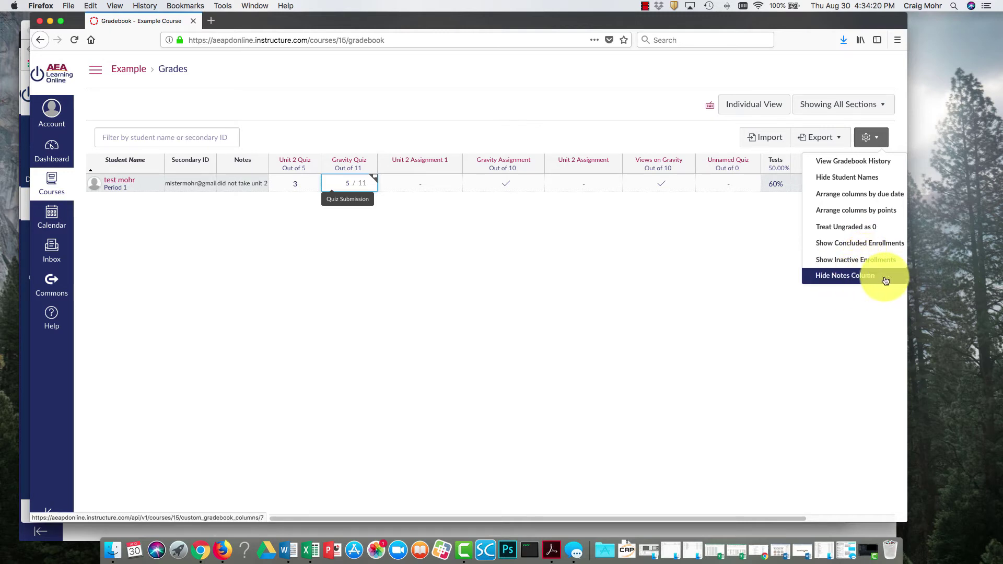
{"action": "left_click", "coordinate": [249, 184]}
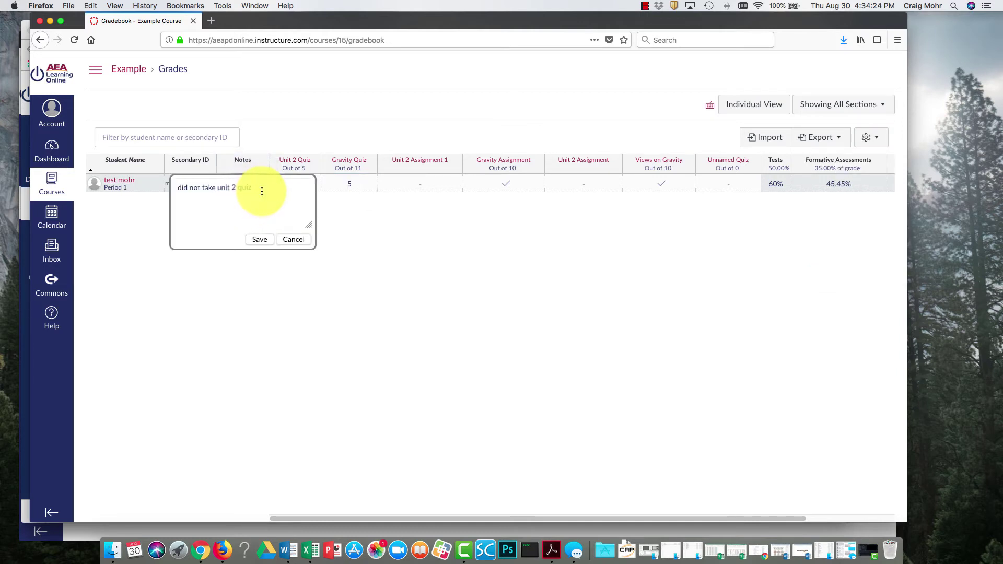
{"action": "key", "text": "Return"}
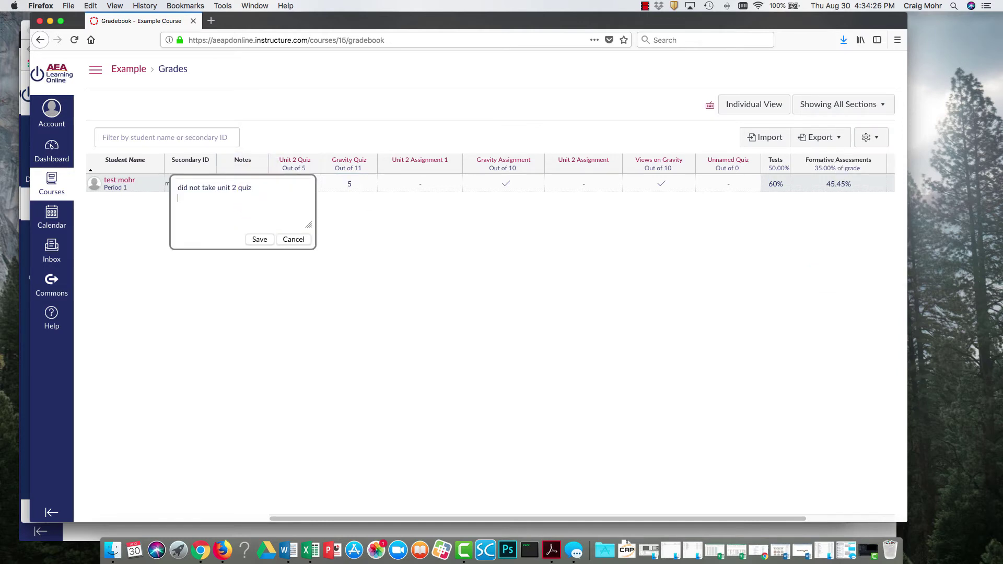
{"action": "type", "text": "notes"}
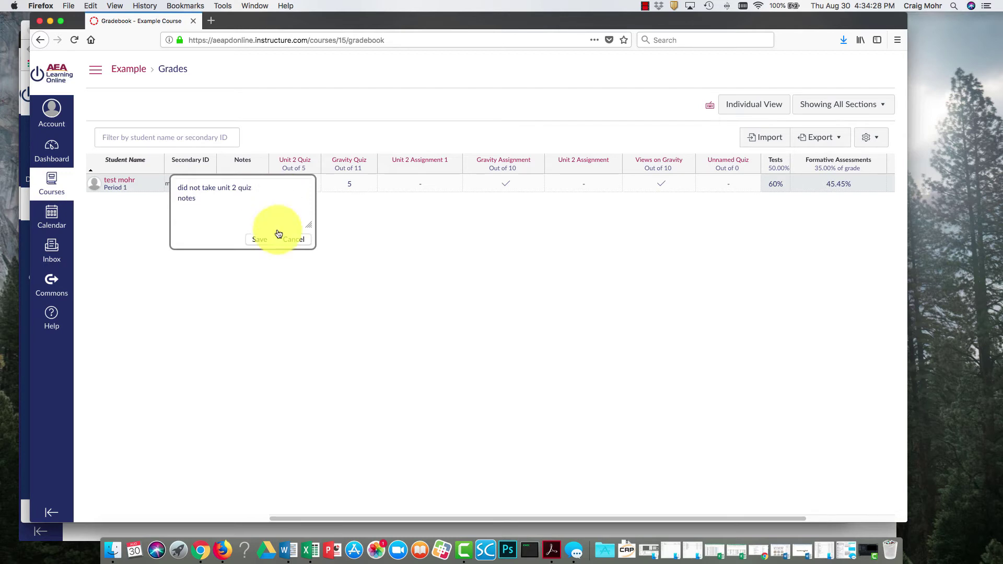
{"action": "left_click", "coordinate": [260, 238]}
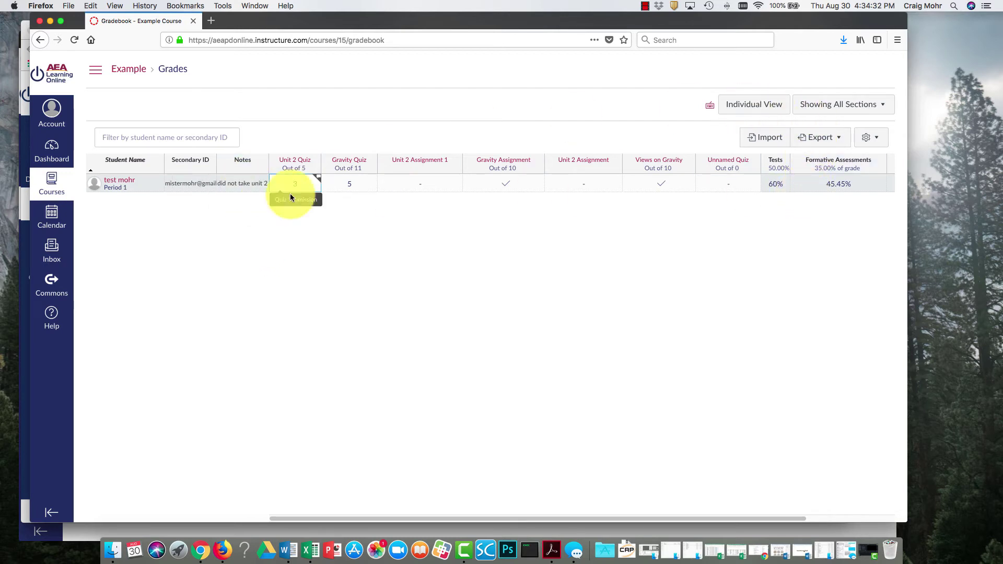
Open the gradebook's Individual View and limit it to the Period 1 section
{"action": "left_click", "coordinate": [854, 102]}
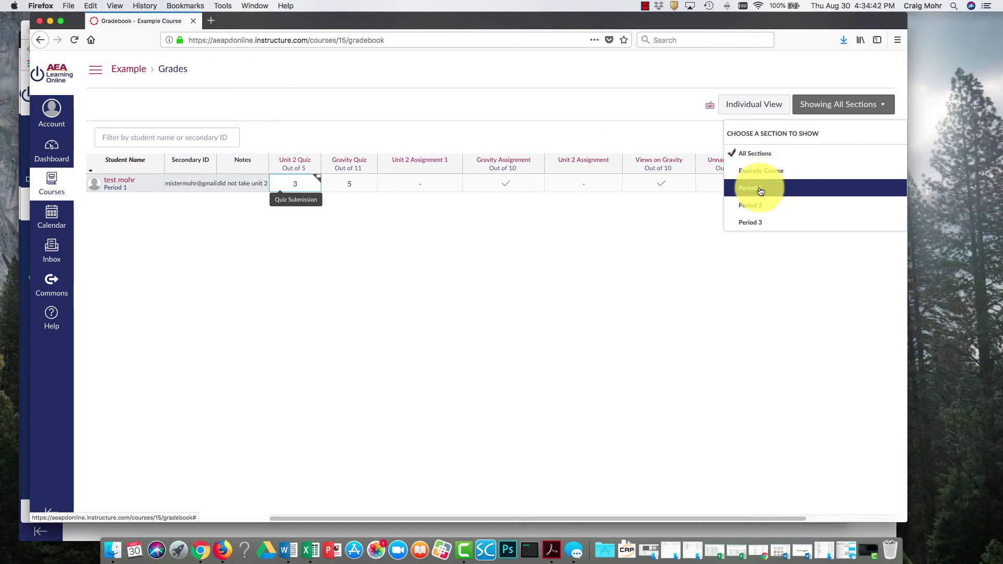
{"action": "left_click", "coordinate": [668, 127]}
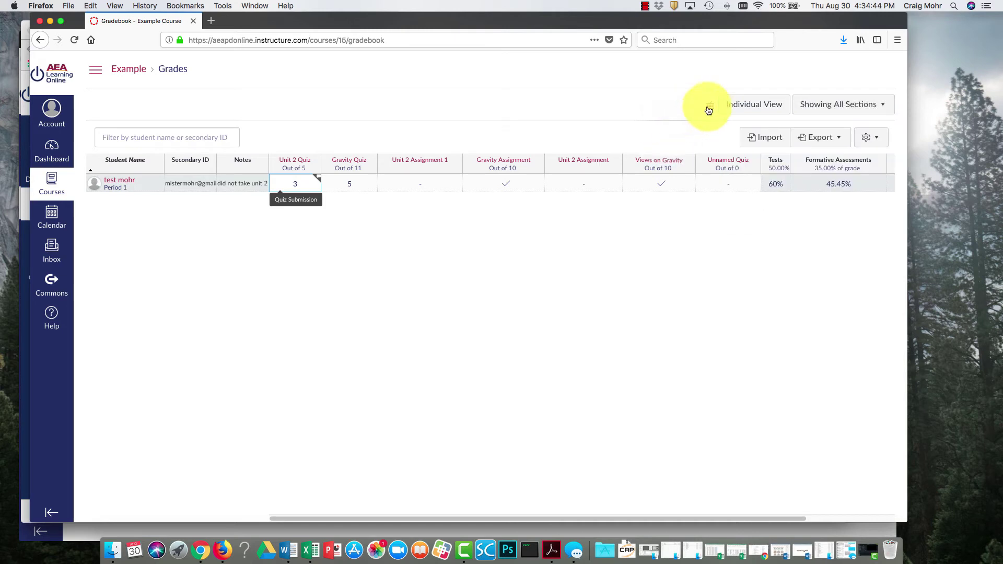
{"action": "left_click", "coordinate": [738, 103]}
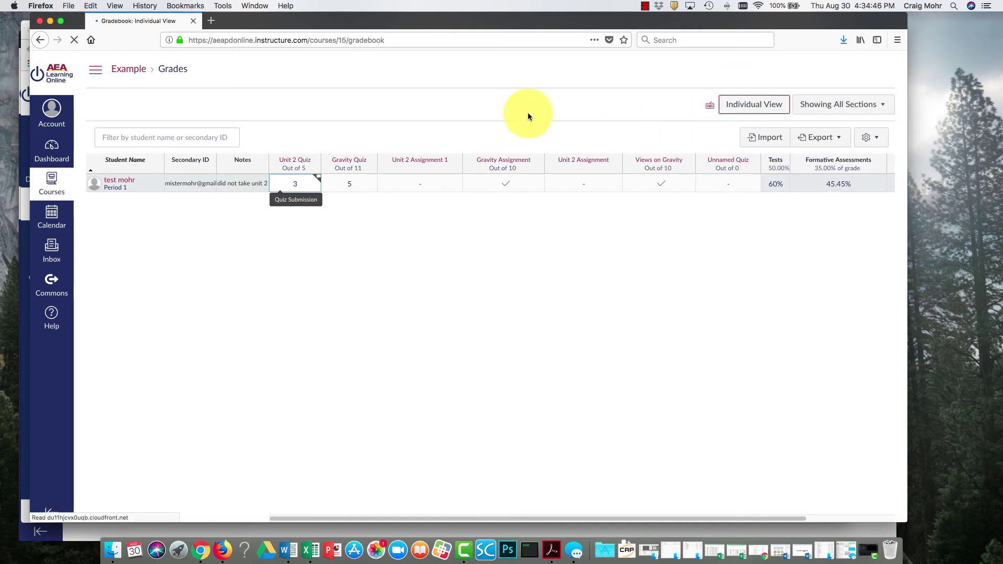
{"action": "left_click", "coordinate": [463, 207]}
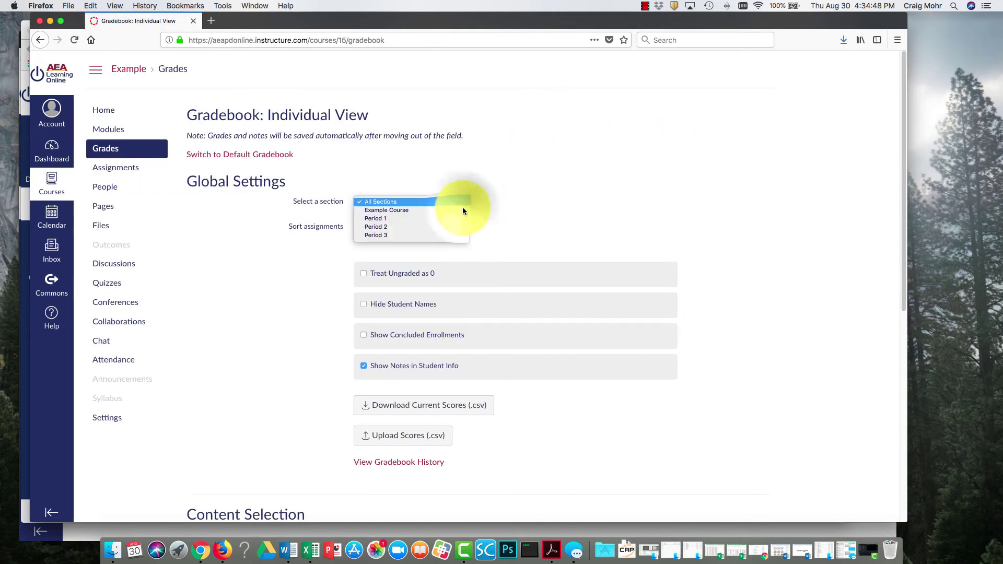
{"action": "key", "text": "Down"}
{"action": "key", "text": "Down"}
{"action": "key", "text": "Return"}
{"action": "scroll", "coordinate": [548, 220], "scroll_direction": "down", "scroll_amount": 1}
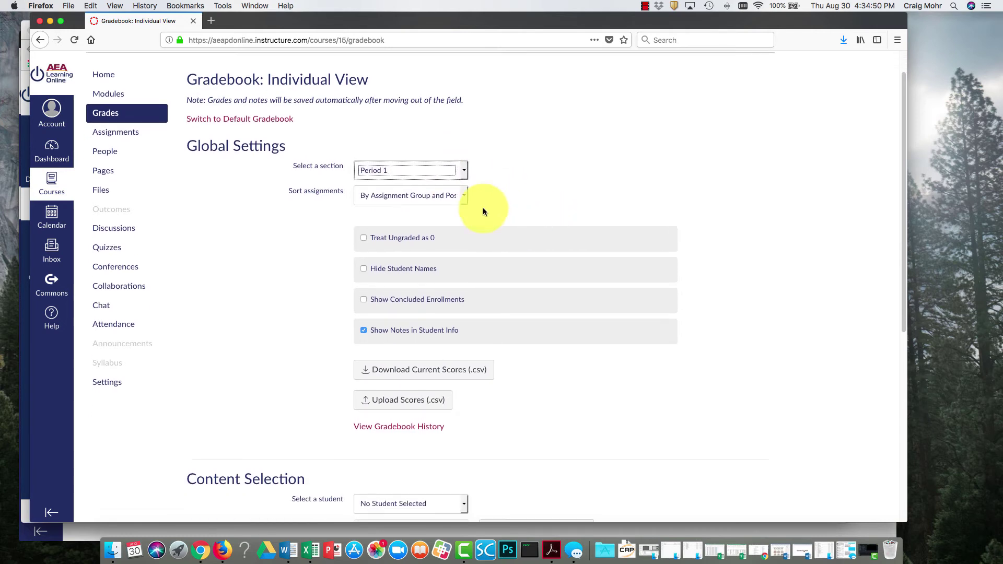
{"action": "left_click", "coordinate": [461, 196]}
{"action": "left_click", "coordinate": [462, 192]}
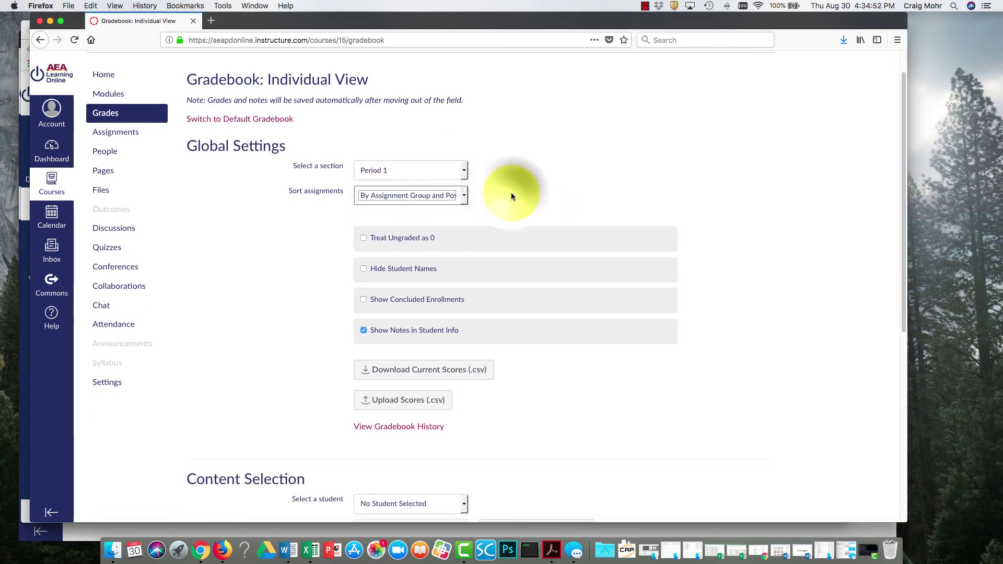
Select the test student under Content Selection and review their notes, assignment group grades and final grade
{"action": "scroll", "coordinate": [449, 225], "scroll_direction": "down", "scroll_amount": 1}
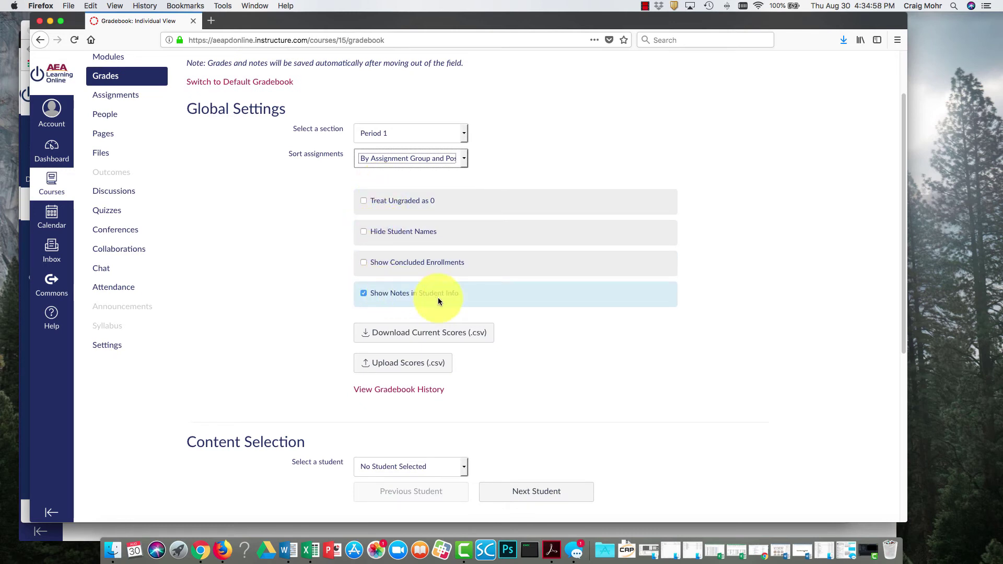
{"action": "scroll", "coordinate": [538, 303], "scroll_direction": "down", "scroll_amount": 6}
{"action": "scroll", "coordinate": [535, 309], "scroll_direction": "down", "scroll_amount": 2}
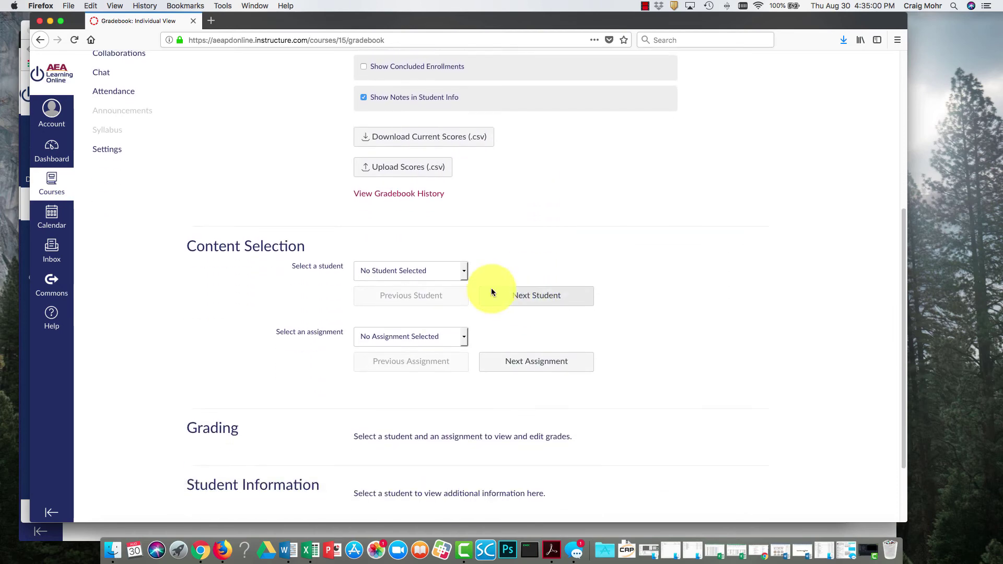
{"action": "left_click", "coordinate": [463, 271]}
{"action": "left_click", "coordinate": [462, 276]}
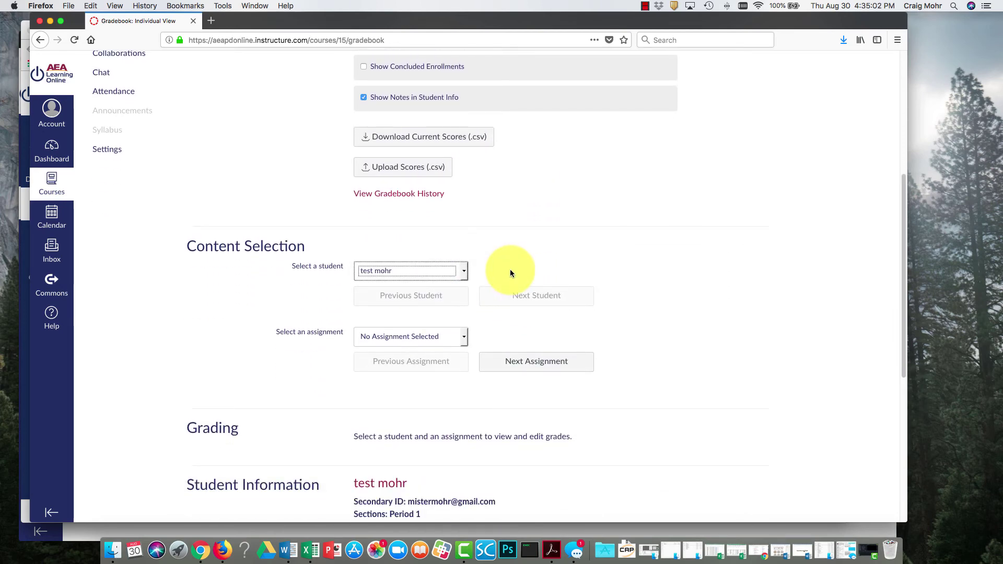
{"action": "scroll", "coordinate": [510, 274], "scroll_direction": "down", "scroll_amount": 2}
{"action": "scroll", "coordinate": [475, 274], "scroll_direction": "down", "scroll_amount": 8}
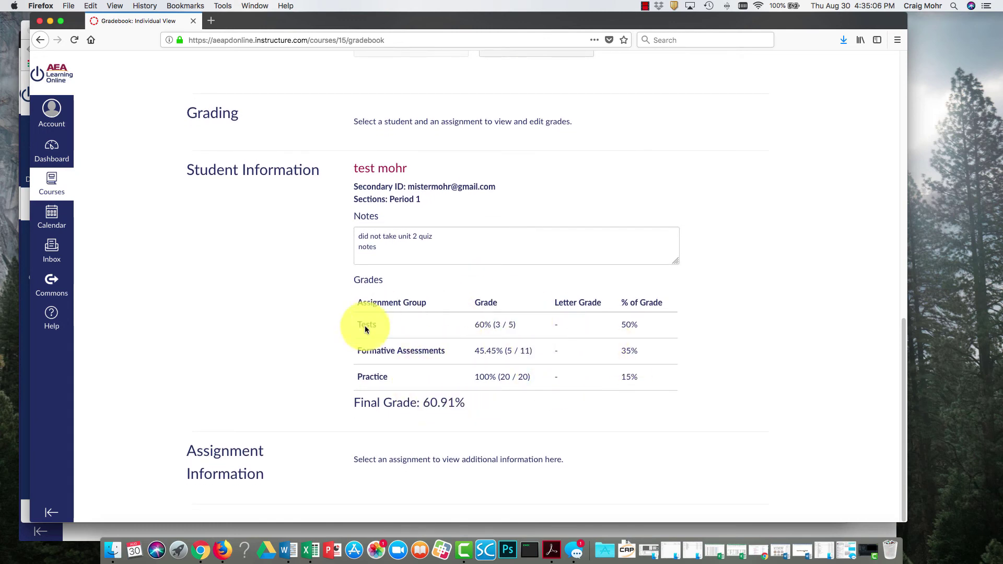
{"action": "scroll", "coordinate": [385, 292], "scroll_direction": "up", "scroll_amount": 8}
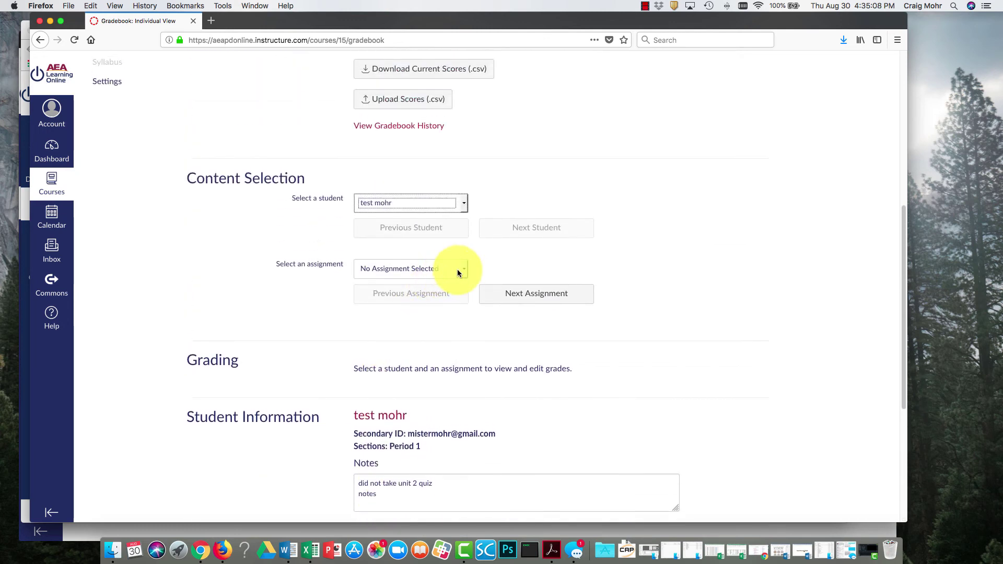
Select the Gravity Quiz assignment and review its grading options, student information and score statistics
{"action": "left_click", "coordinate": [467, 269]}
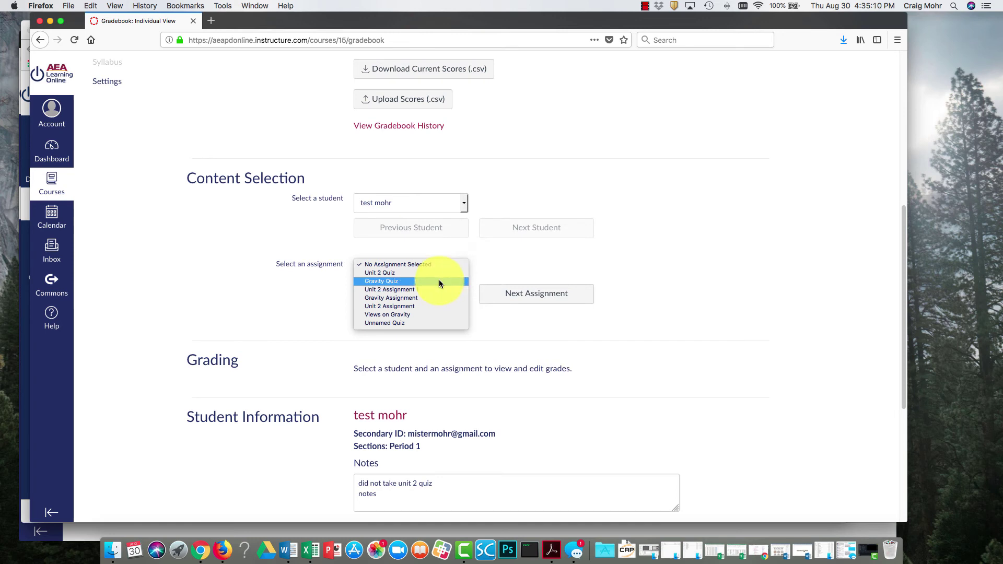
{"action": "left_click", "coordinate": [439, 282]}
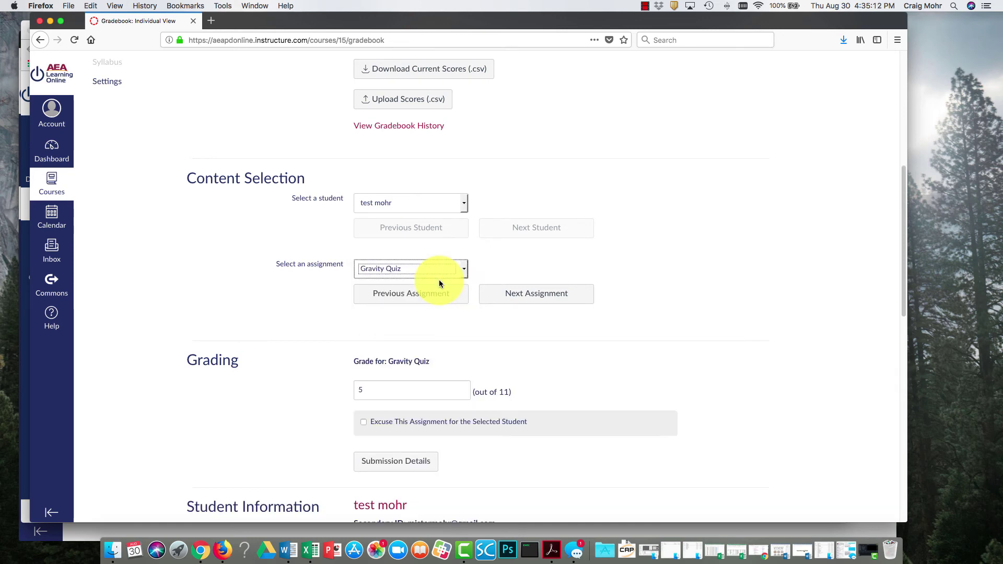
{"action": "scroll", "coordinate": [608, 284], "scroll_direction": "down", "scroll_amount": 3}
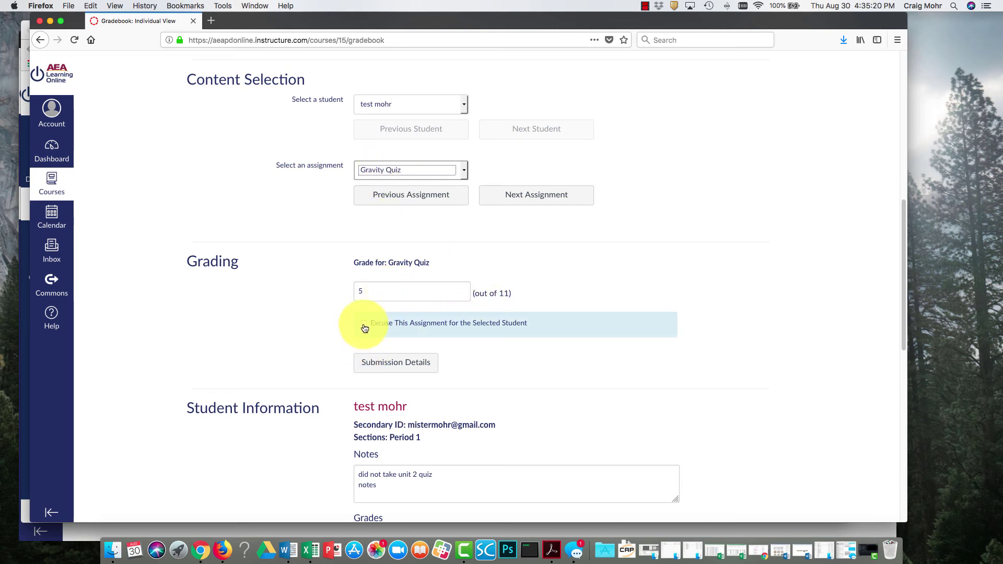
{"action": "scroll", "coordinate": [564, 256], "scroll_direction": "down", "scroll_amount": 5}
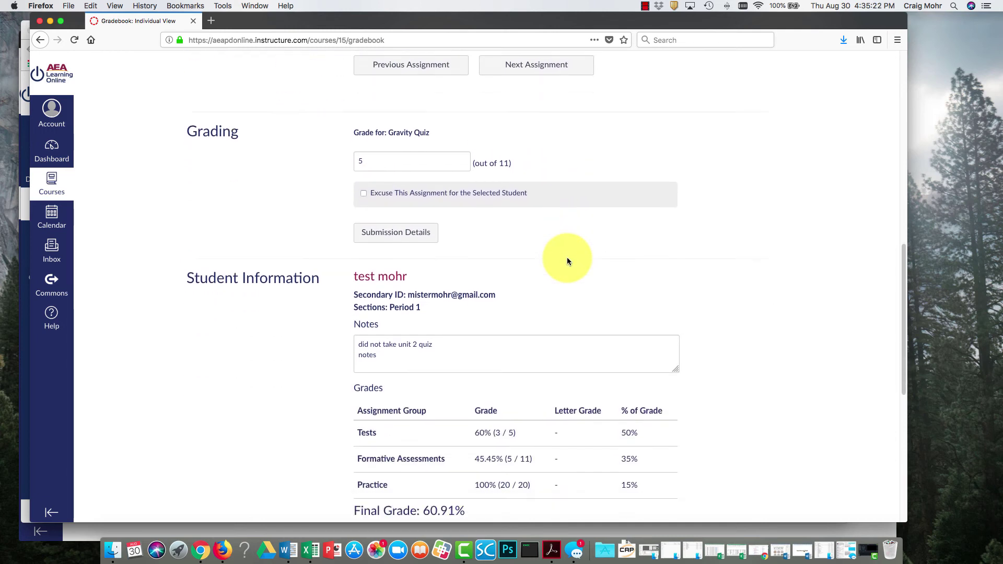
{"action": "scroll", "coordinate": [562, 256], "scroll_direction": "down", "scroll_amount": 2}
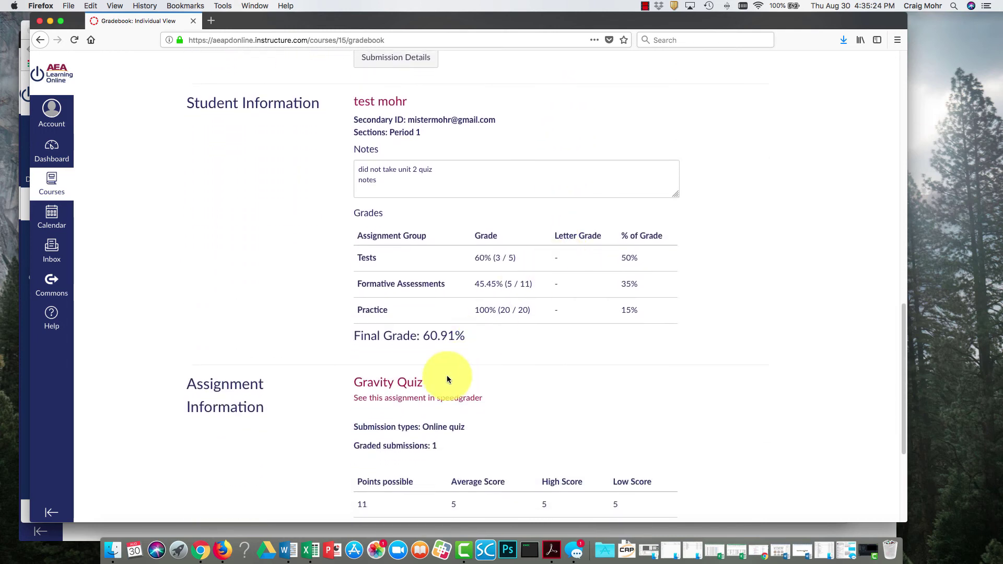
{"action": "scroll", "coordinate": [449, 376], "scroll_direction": "down", "scroll_amount": 3}
{"action": "scroll", "coordinate": [449, 380], "scroll_direction": "down", "scroll_amount": 2}
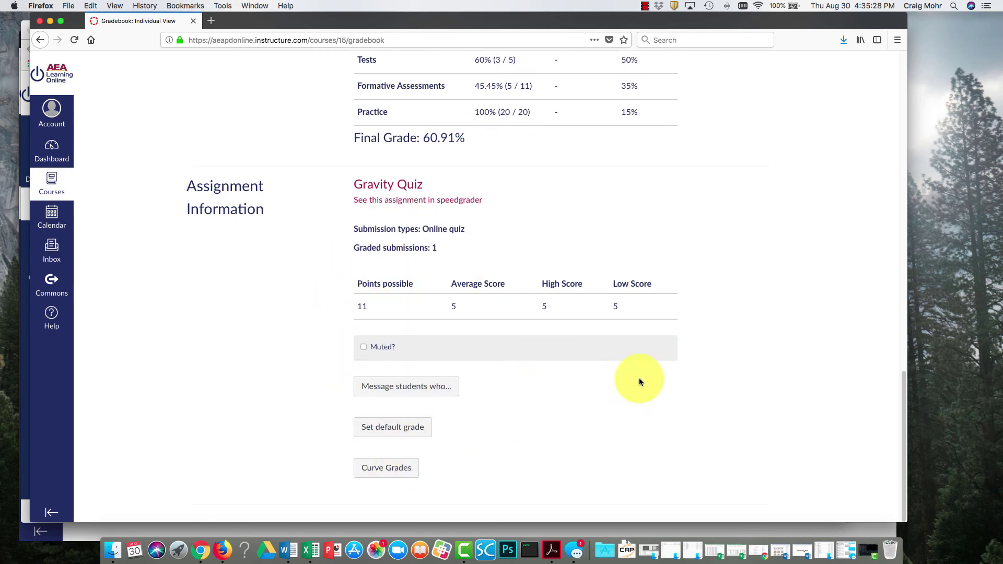
Examine the recipient criteria for messaging students about the Gravity Quiz and close the message dialog without sending
{"action": "left_click", "coordinate": [434, 390]}
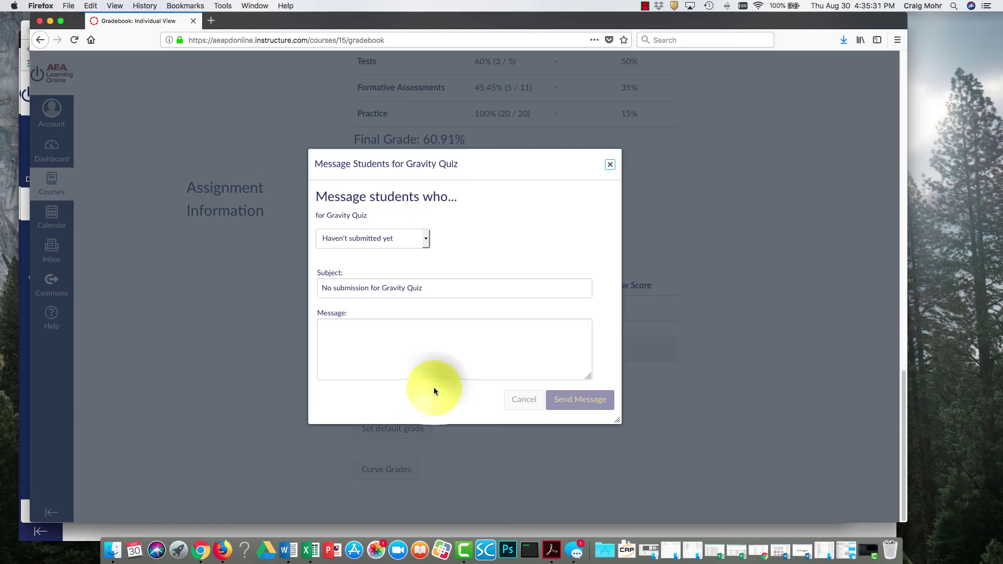
{"action": "left_click", "coordinate": [427, 238]}
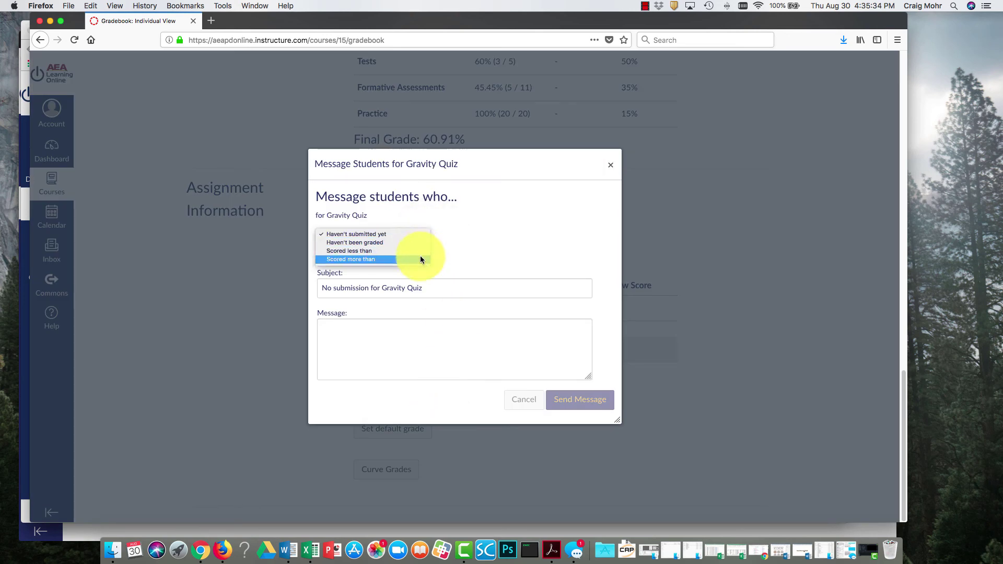
{"action": "left_click", "coordinate": [610, 164]}
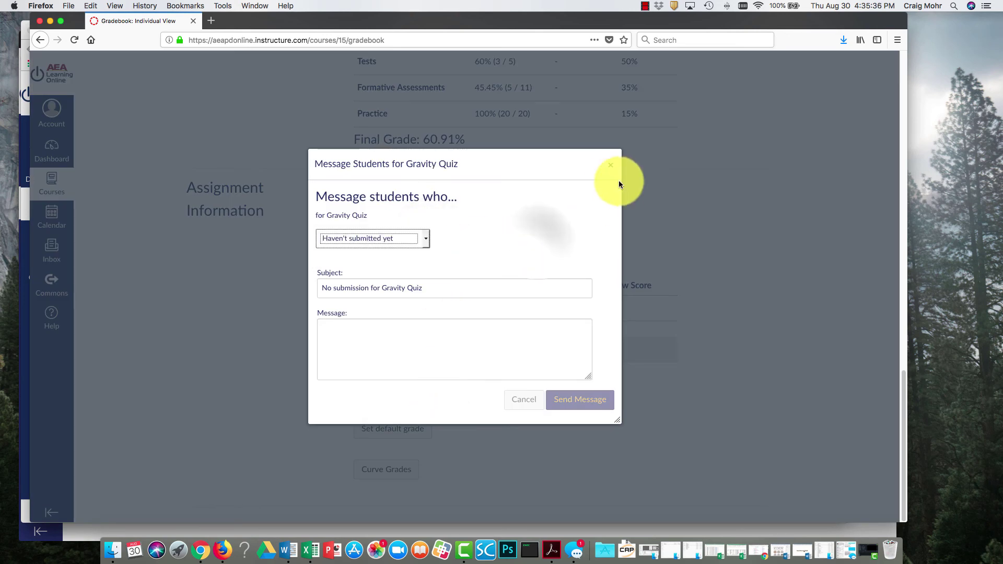
{"action": "left_click", "coordinate": [611, 165]}
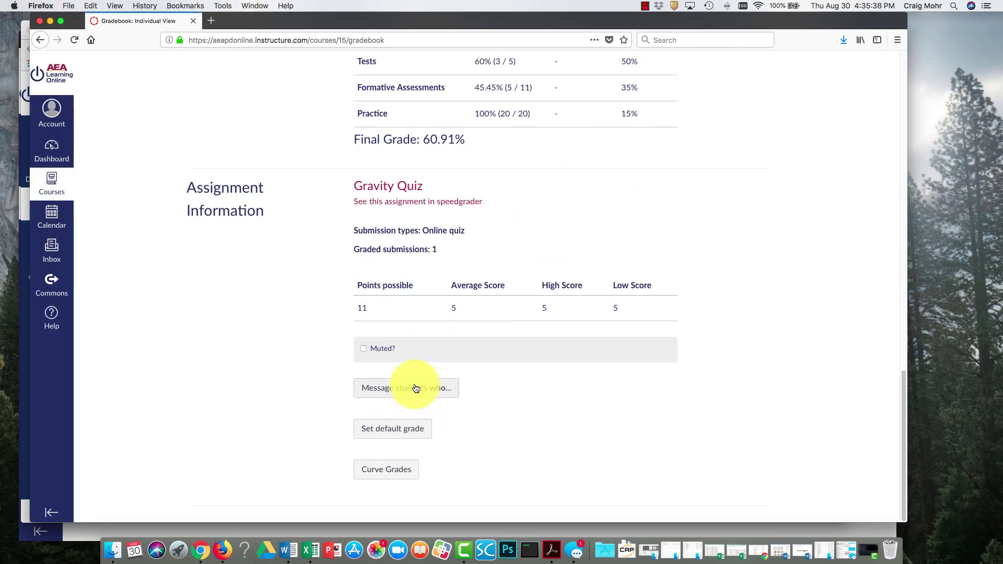
{"action": "scroll", "coordinate": [416, 388], "scroll_direction": "down", "scroll_amount": 1}
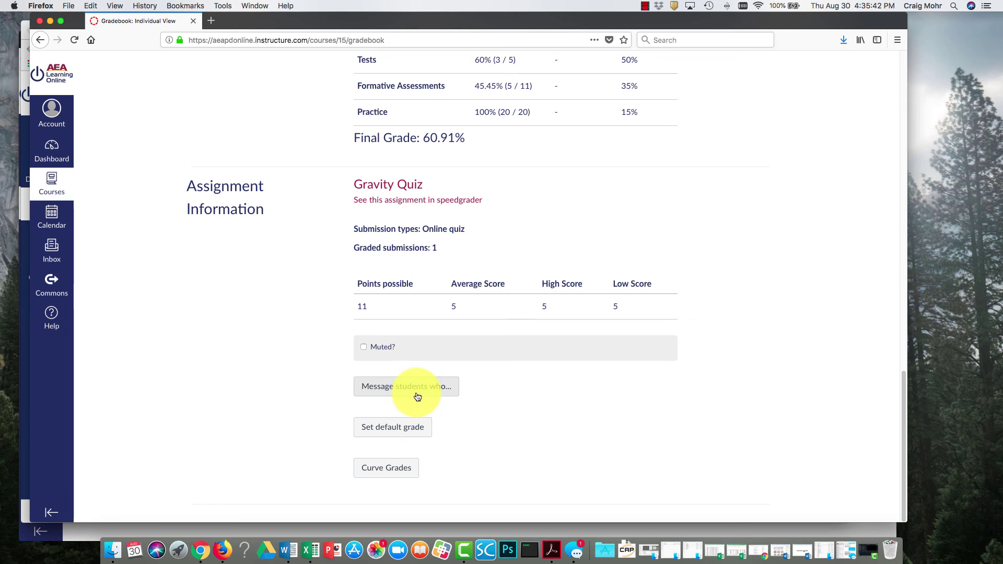
View the default grade options for the Gravity Quiz and close the dialog without setting a grade
{"action": "left_click", "coordinate": [407, 427]}
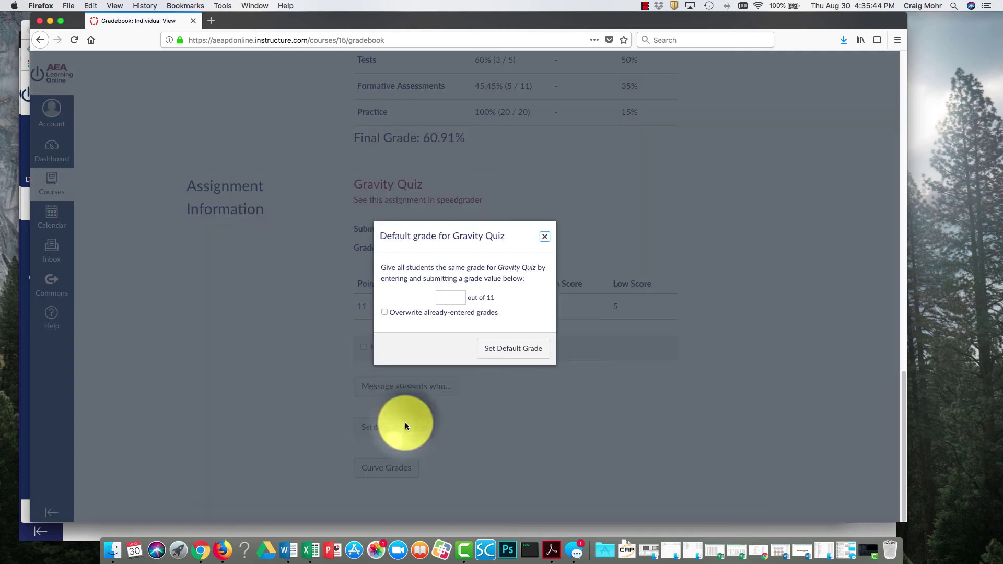
{"action": "left_click", "coordinate": [448, 297]}
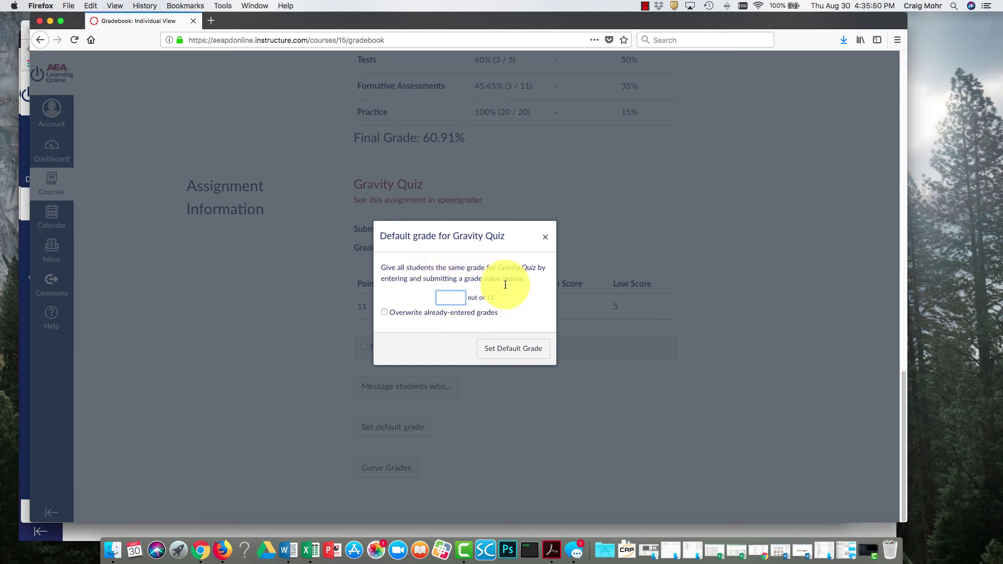
{"action": "left_click", "coordinate": [544, 240]}
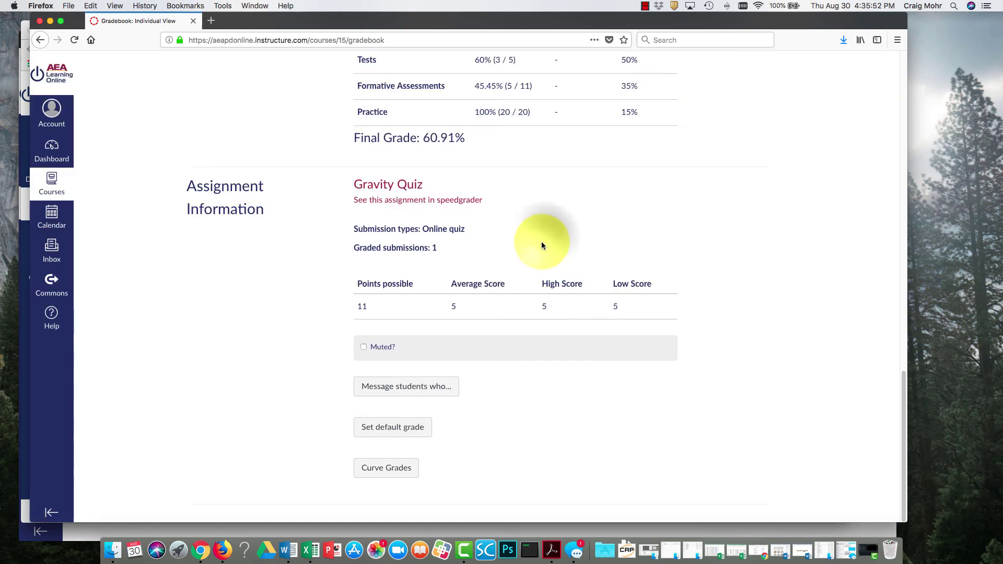
Curve the Gravity Quiz grades to an average score of 6.6 out of 11
{"action": "left_click", "coordinate": [397, 471]}
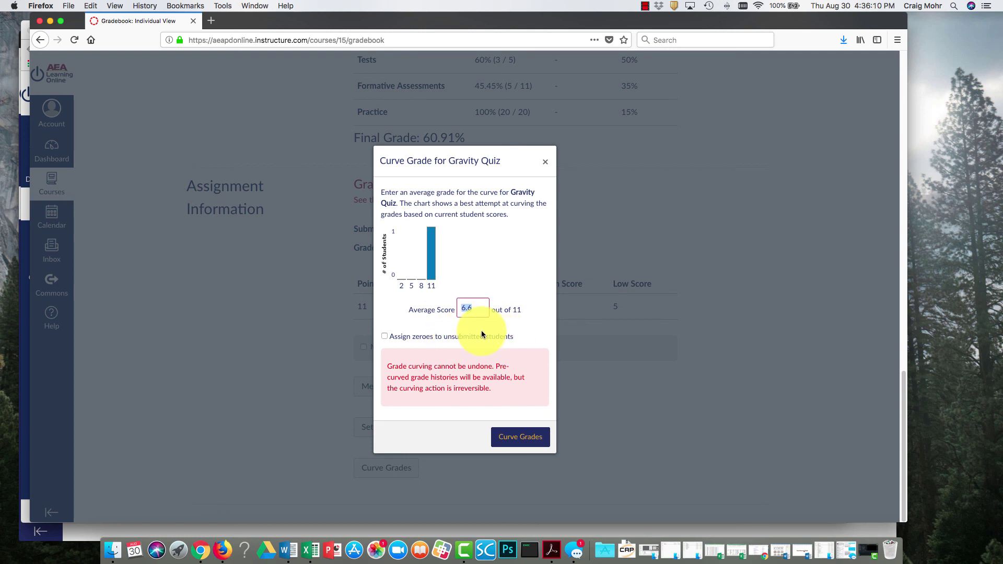
{"action": "left_click", "coordinate": [508, 437]}
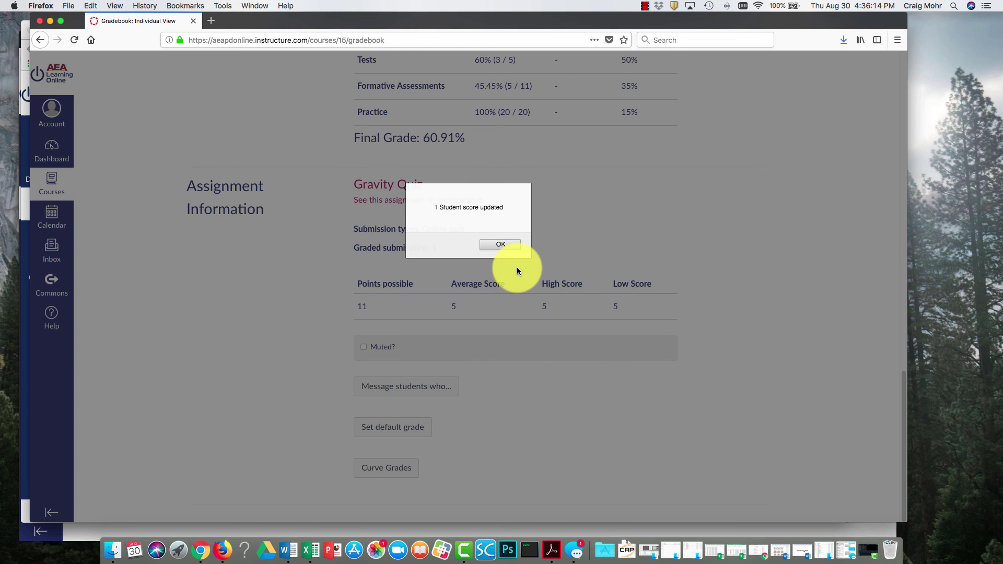
{"action": "left_click", "coordinate": [505, 244]}
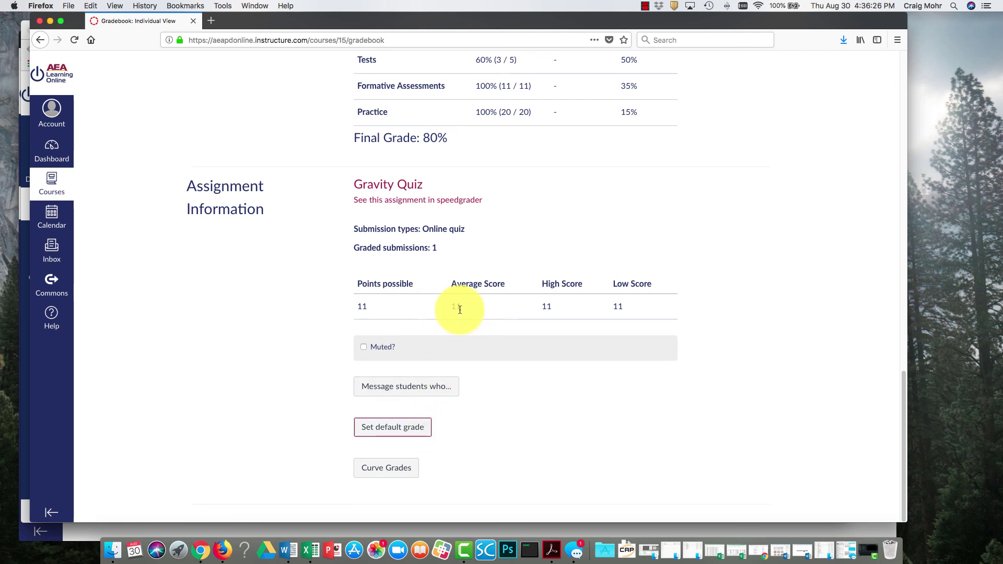
Switch back to the default gradebook and check the student's Gravity Quiz score and course total
{"action": "scroll", "coordinate": [457, 450], "scroll_direction": "up", "scroll_amount": 20}
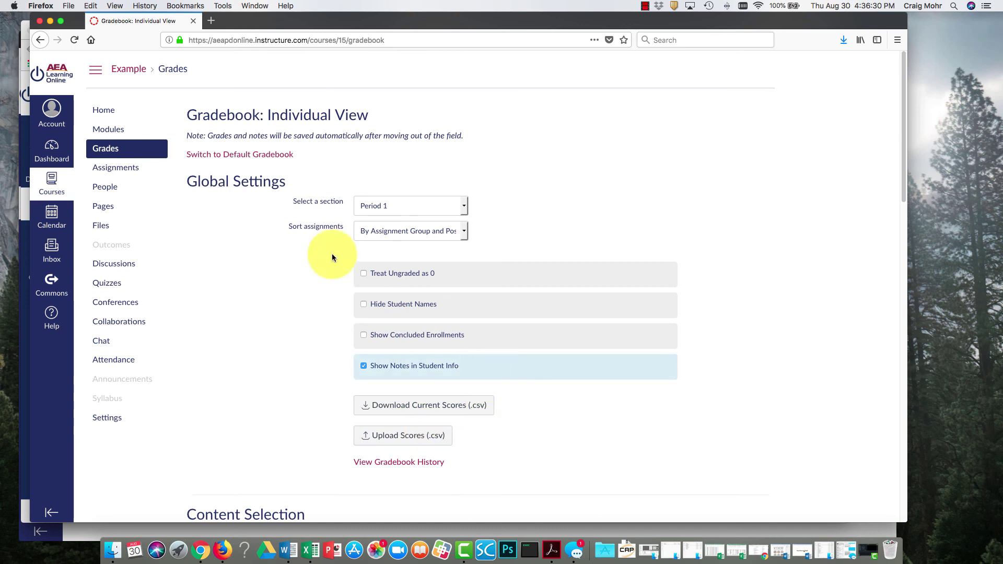
{"action": "left_click", "coordinate": [278, 156]}
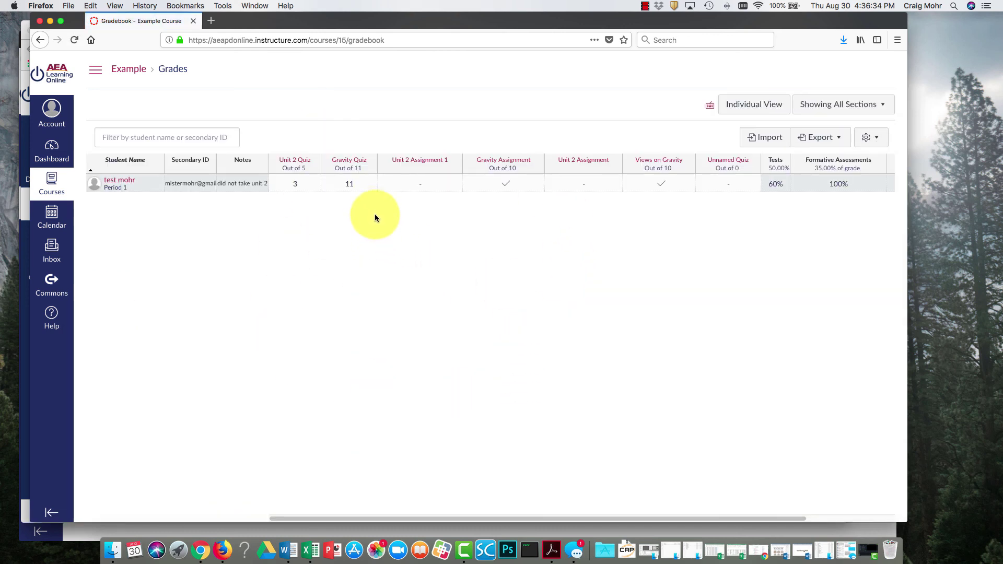
{"action": "left_click_drag", "start_coordinate": [662, 518], "coordinate": [798, 521]}
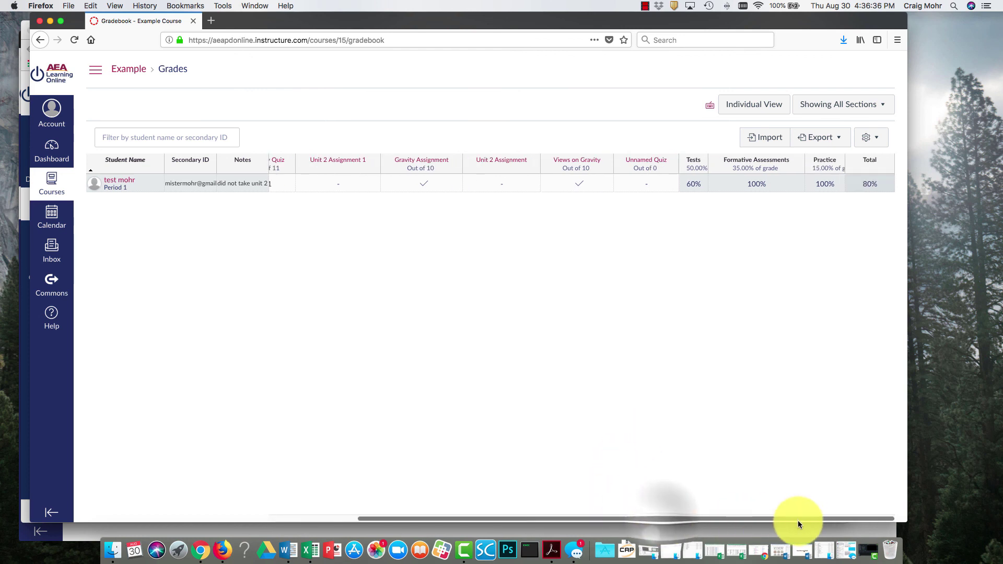